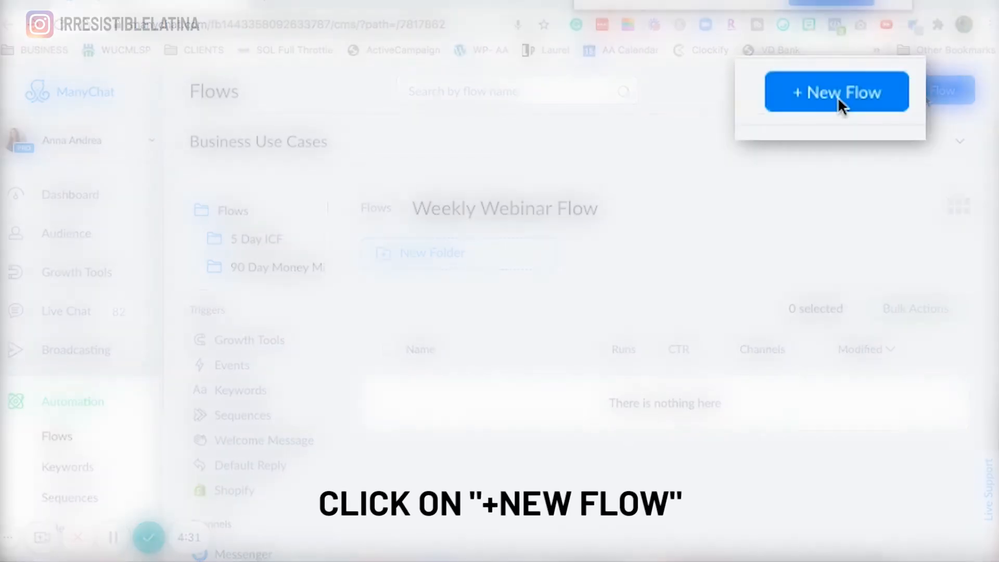
- Create a new flow named '1st Message Registration' in the Weekly Webinar Flow folder
click(924, 94)
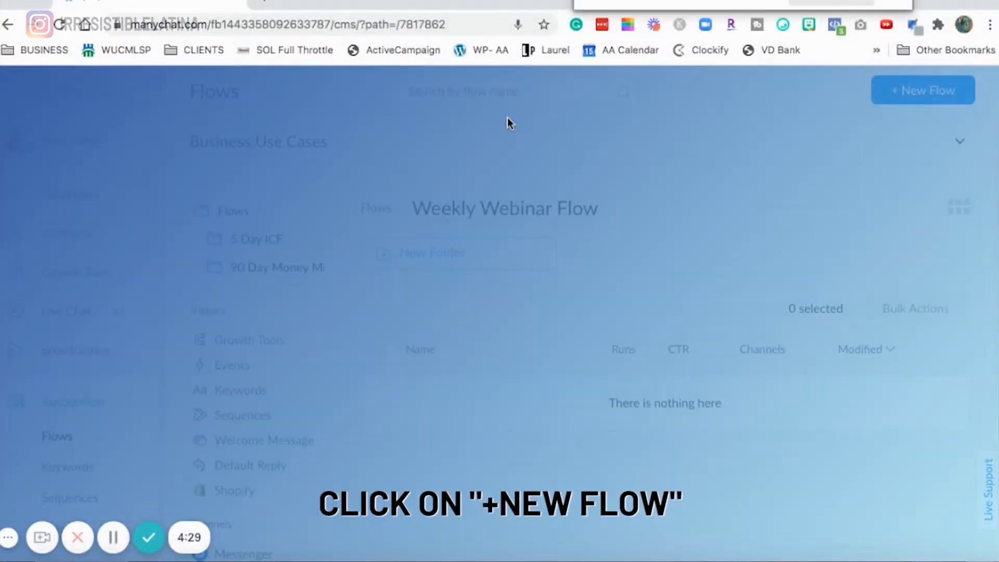
key(super+v)
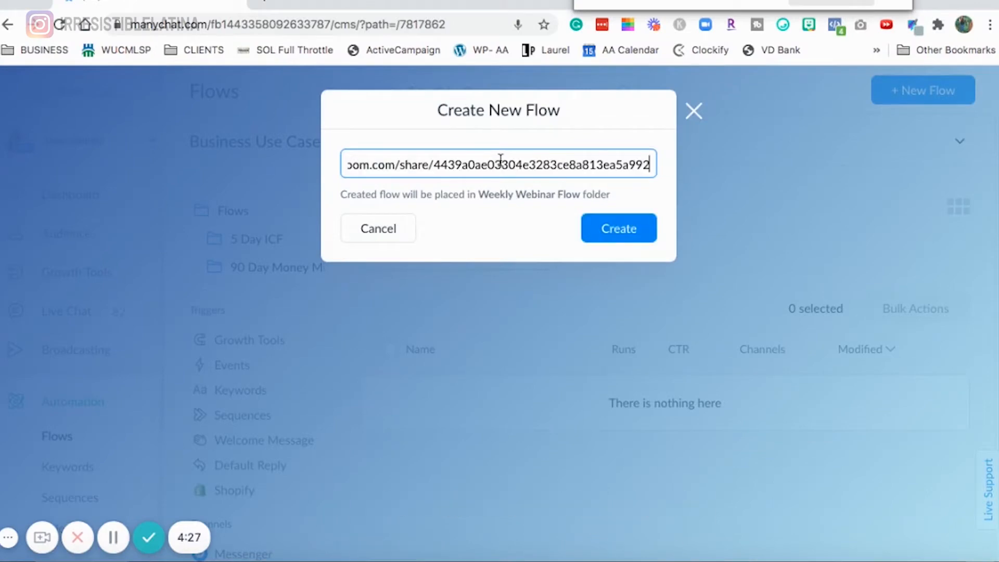
key(super+z)
text(1st Message Re)
key(BackSpace)
key(BackSpace)
key(BackSpace)
click(617, 225)
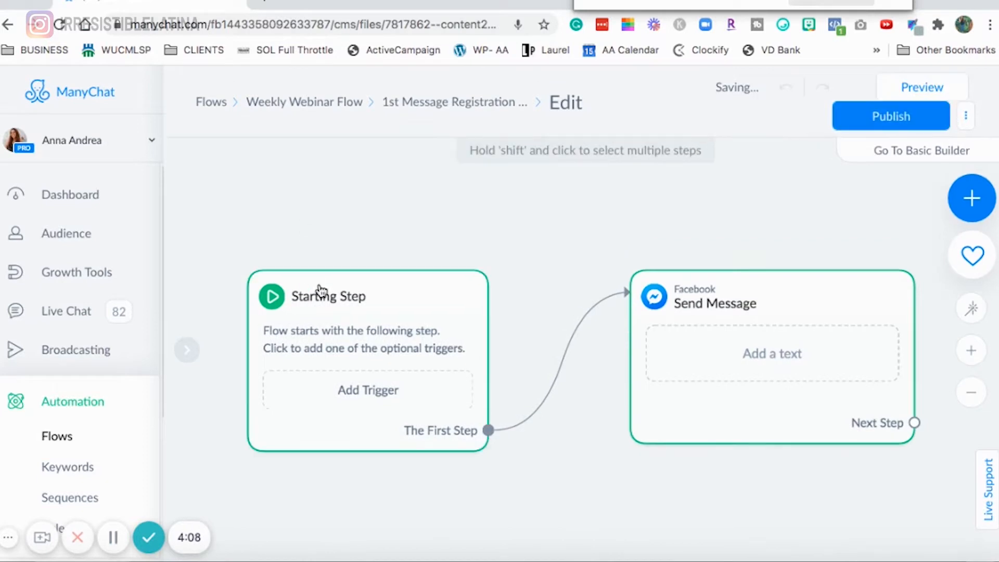
- Add a Messenger Ref URL trigger to the flow's starting step
click(343, 327)
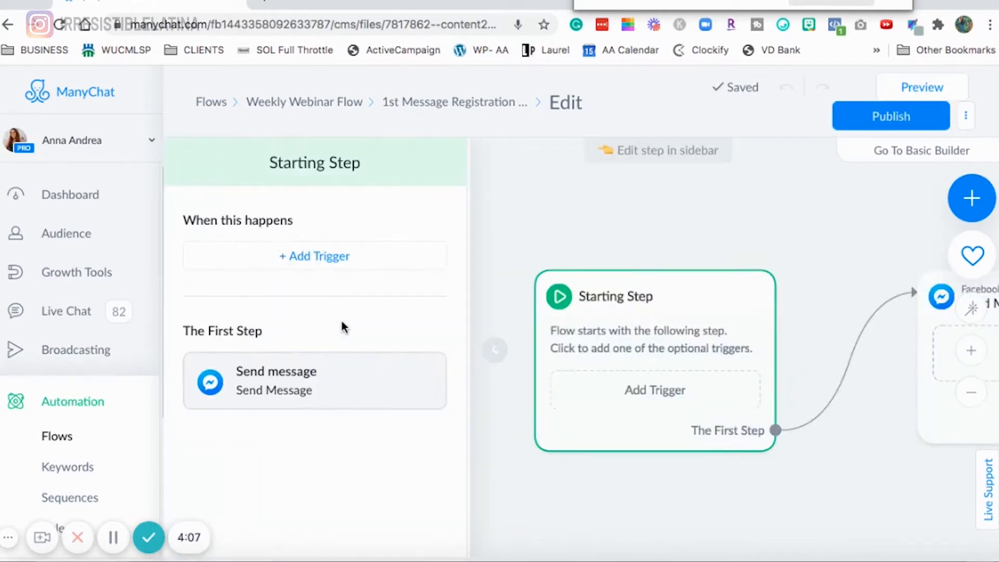
click(314, 259)
scroll(617, 348, down, 10)
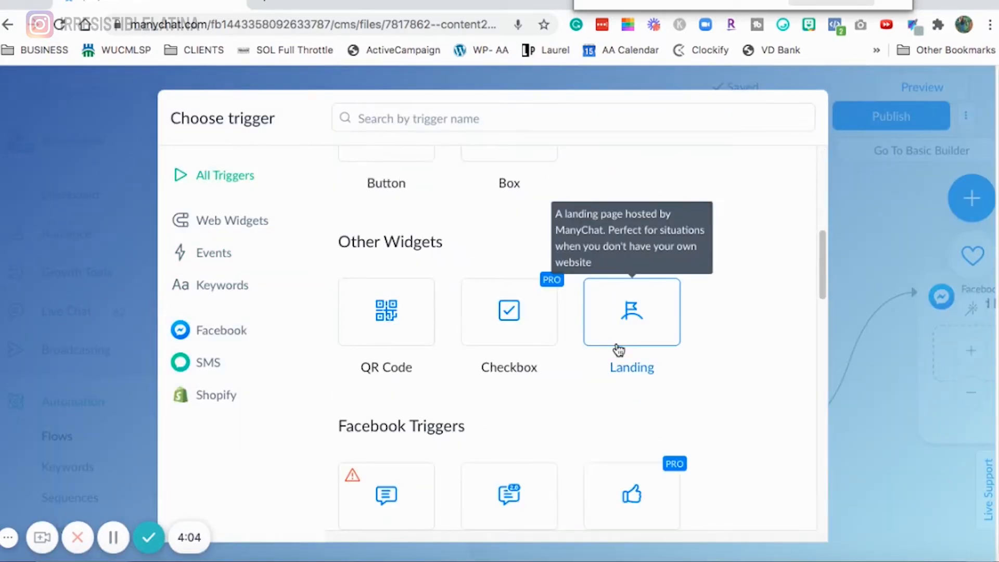
scroll(617, 347, down, 4)
click(495, 329)
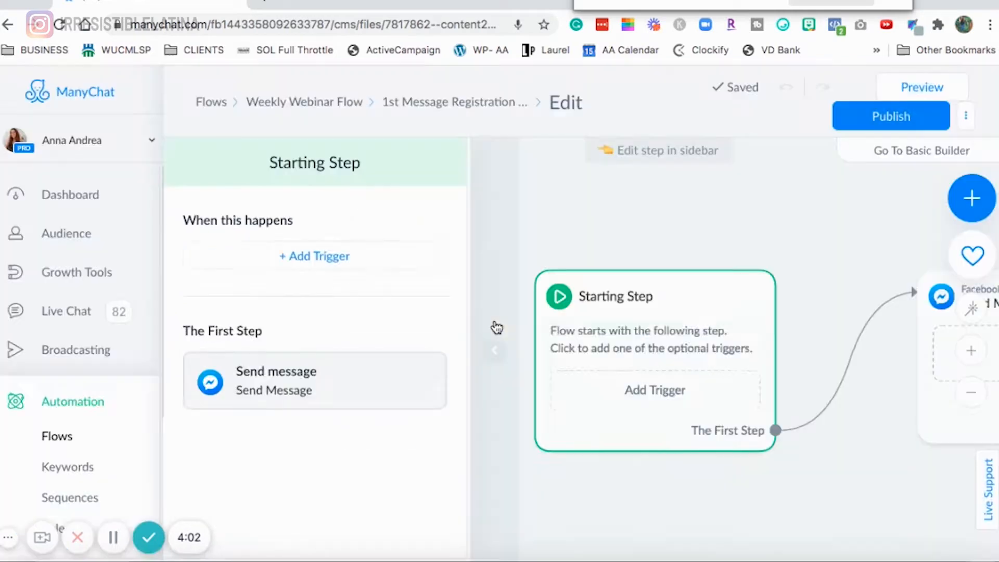
click(363, 272)
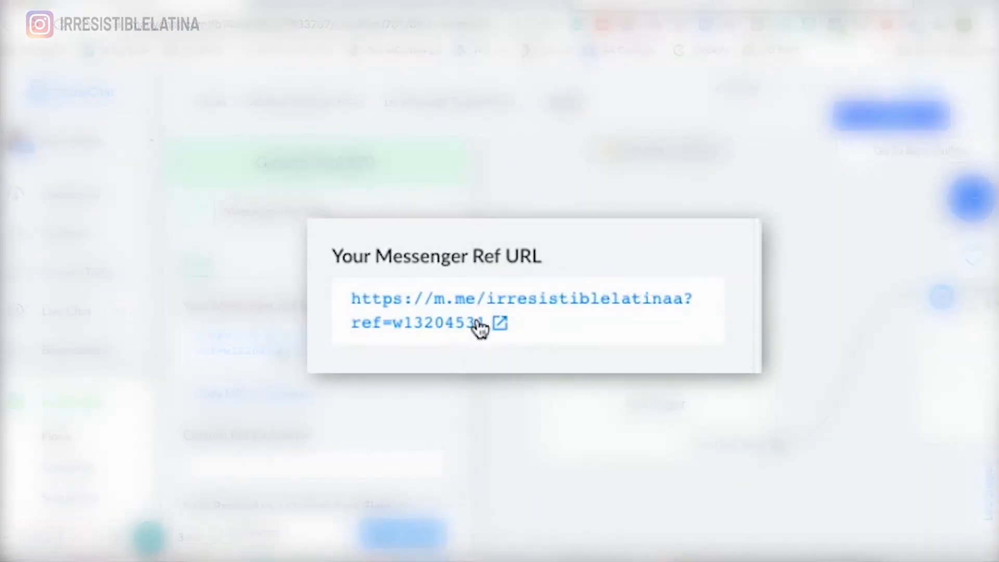
- Open the Send Message step and set its content type to Other
drag(819, 231, 470, 230)
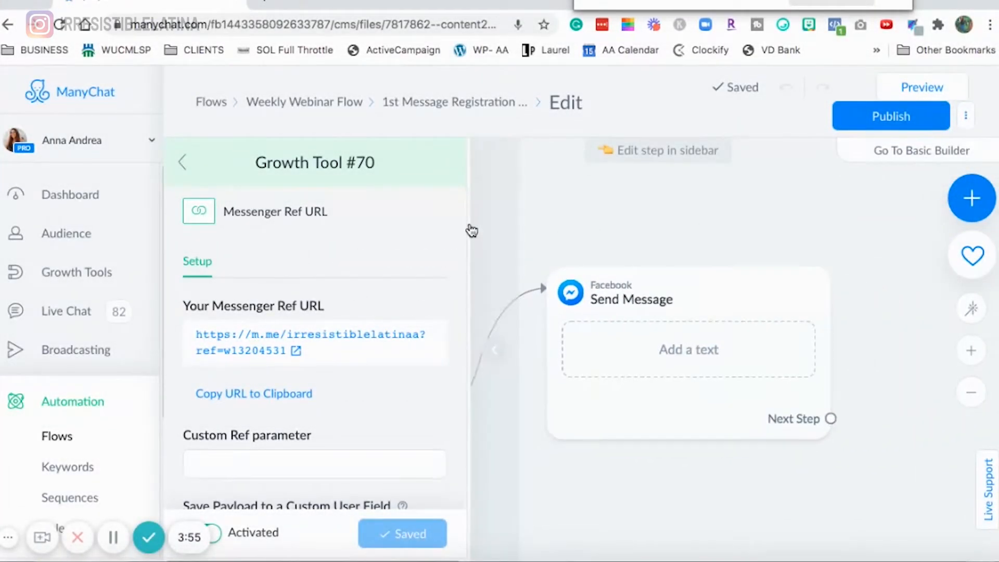
click(691, 298)
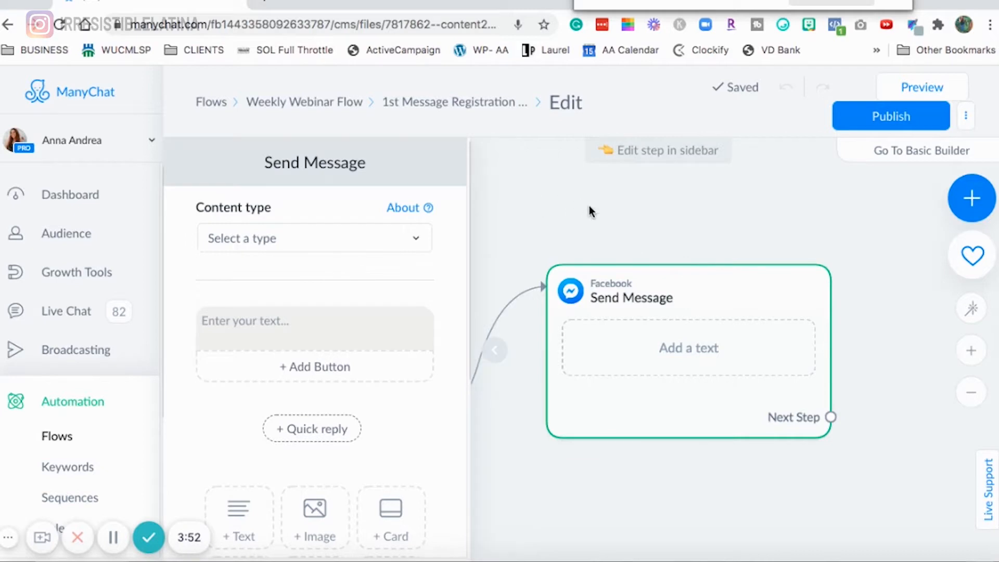
drag(607, 198, 687, 201)
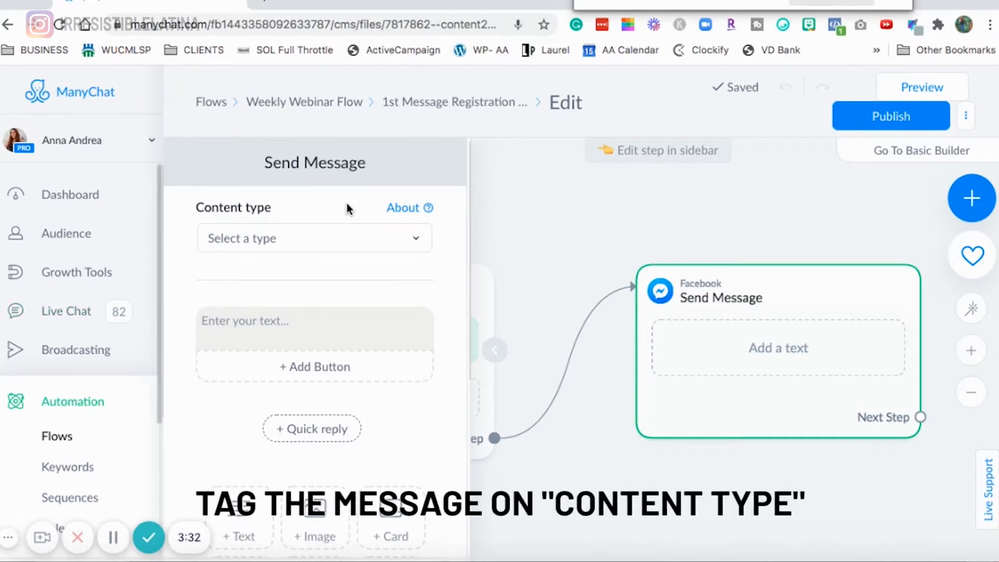
click(397, 239)
click(296, 417)
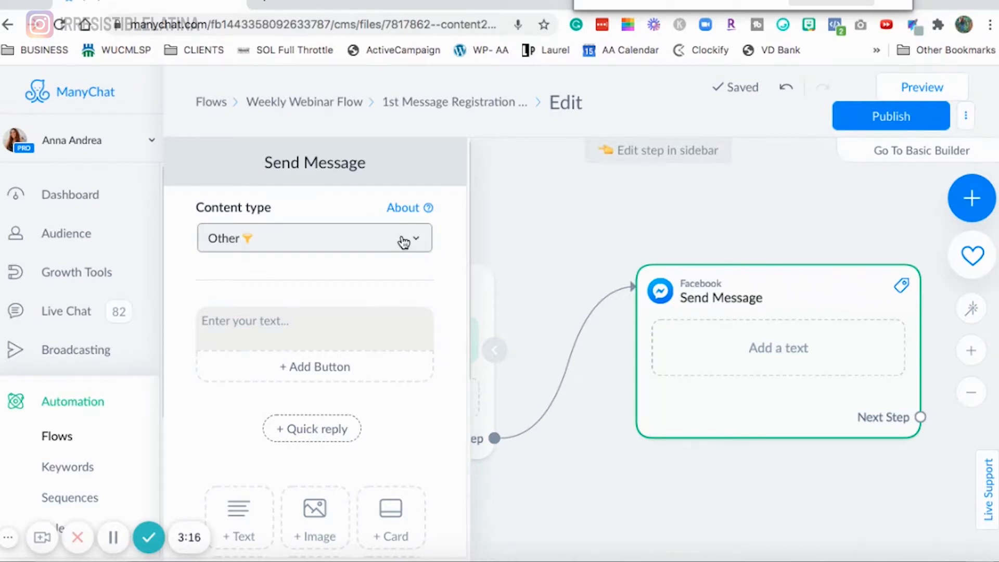
- Enter 'Hello!' as the message text of the Send Message step
click(260, 324)
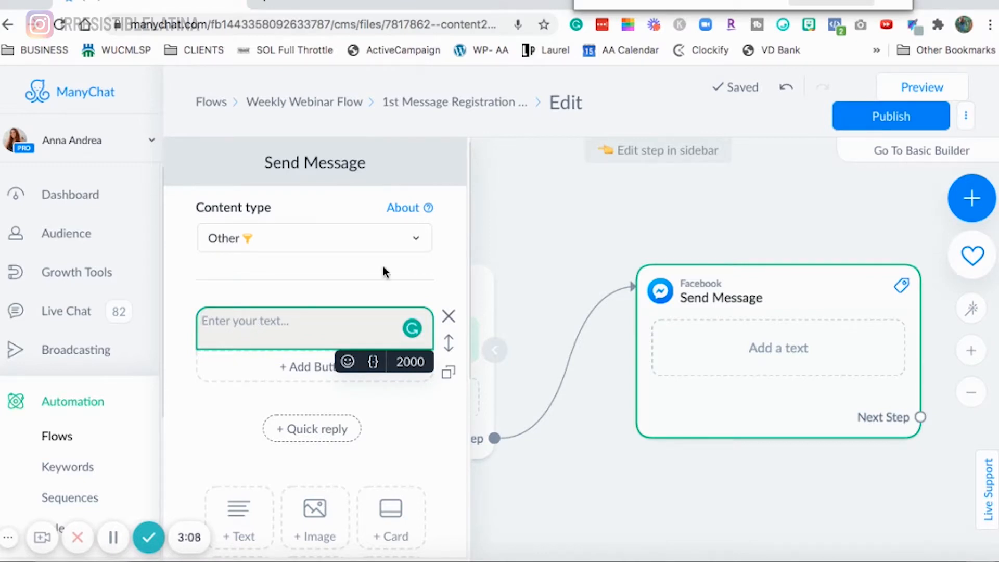
drag(775, 229, 722, 241)
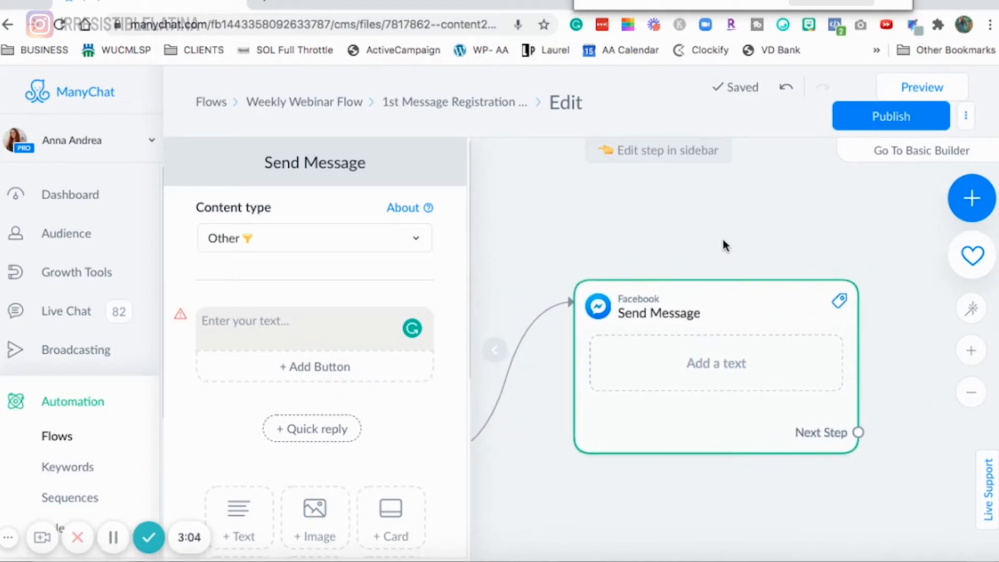
click(348, 315)
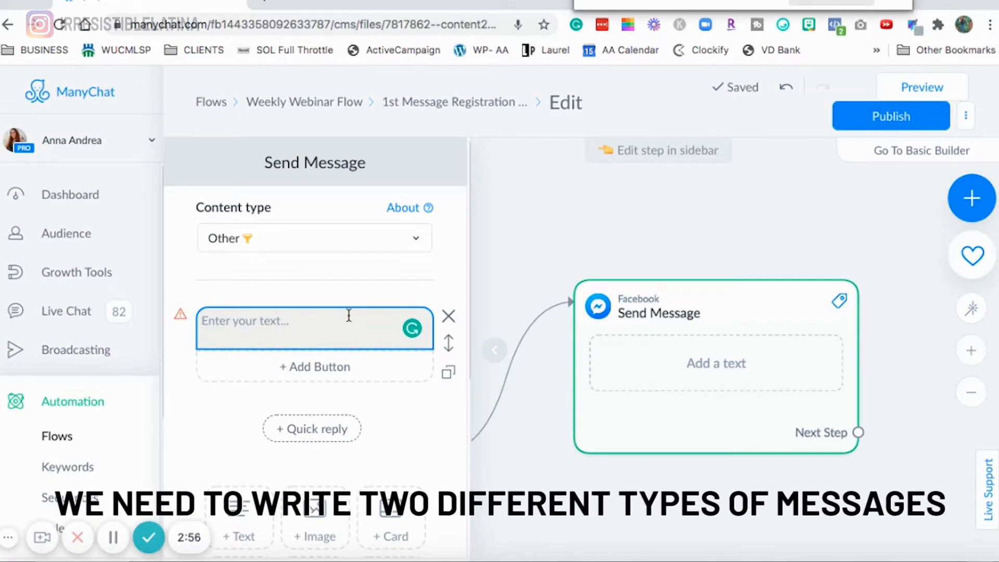
click(298, 325)
text(H)
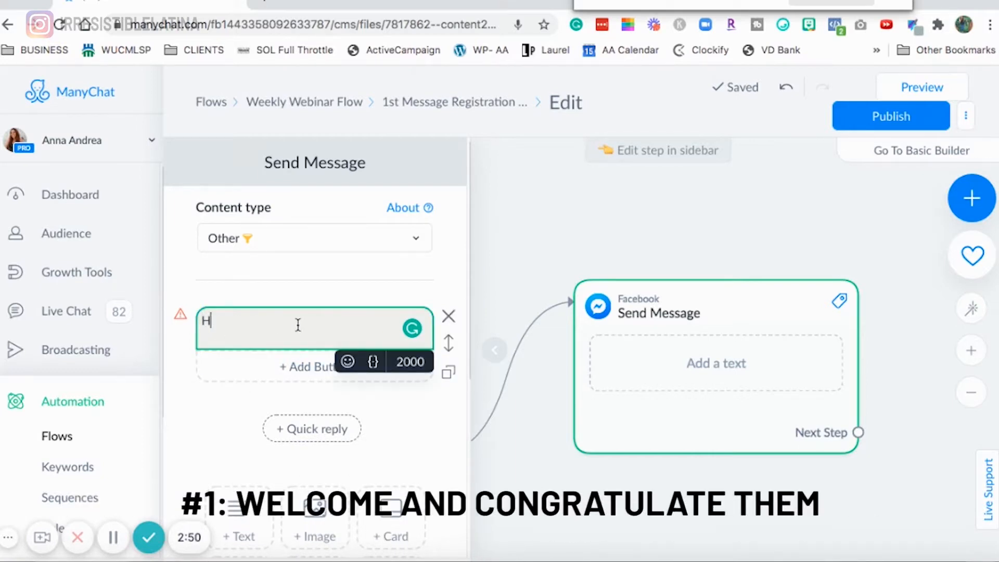
text(ole)
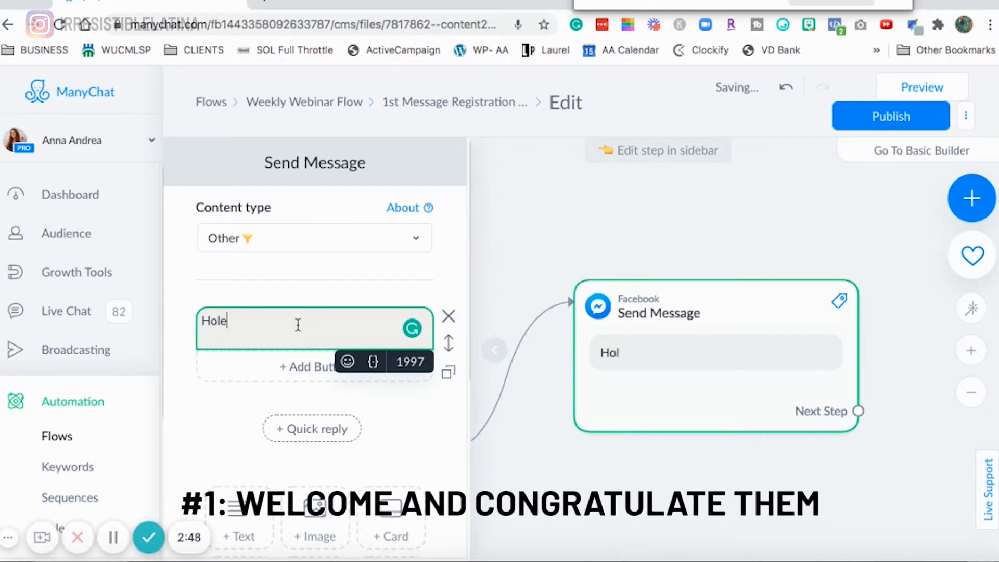
key(BackSpace)
key(BackSpace)
key(BackSpace)
text(ello!)
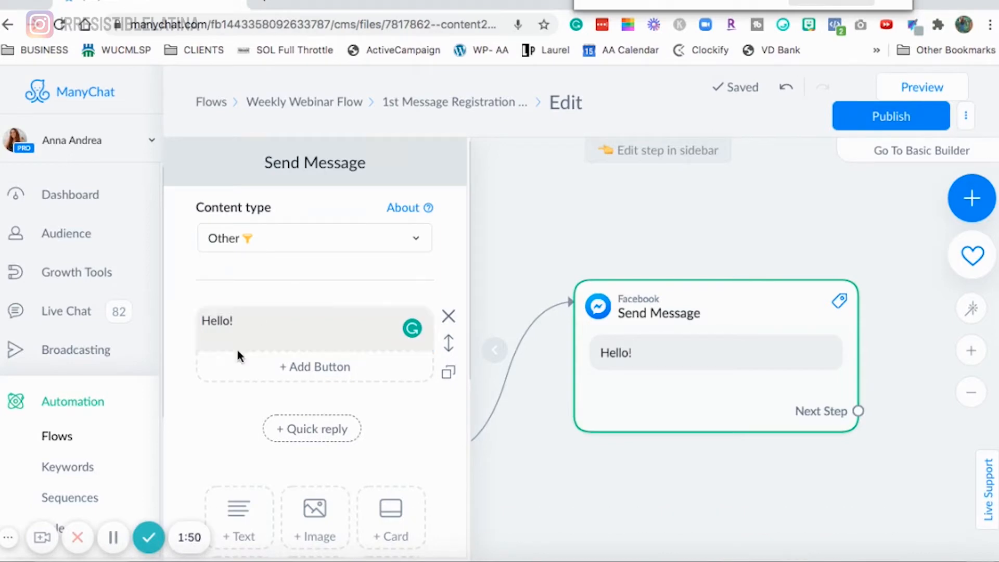
- Add a One-Time Notification Request (OTNR) block below the congratulation message text
scroll(320, 335, down, 1)
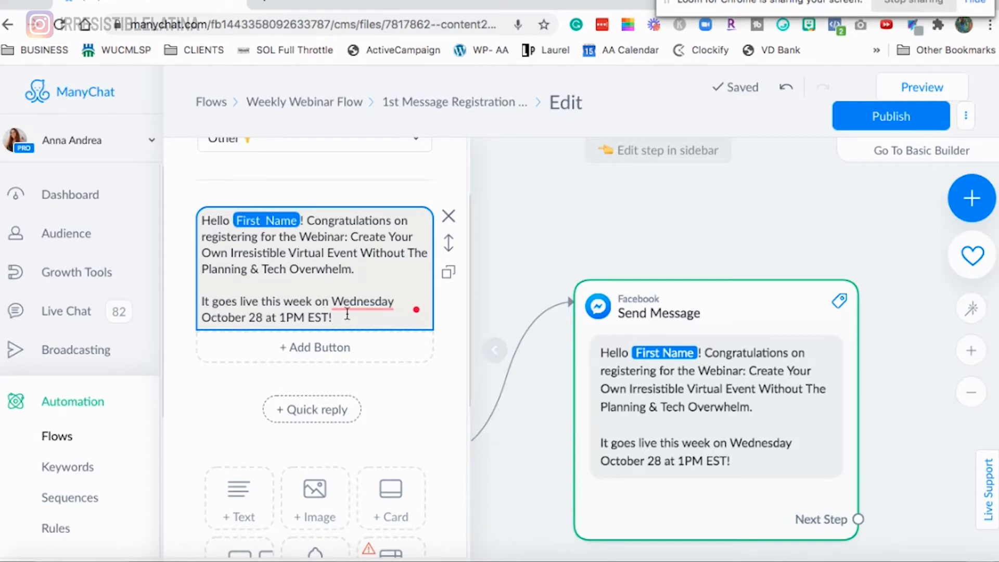
mouse_move(361, 307)
click(367, 346)
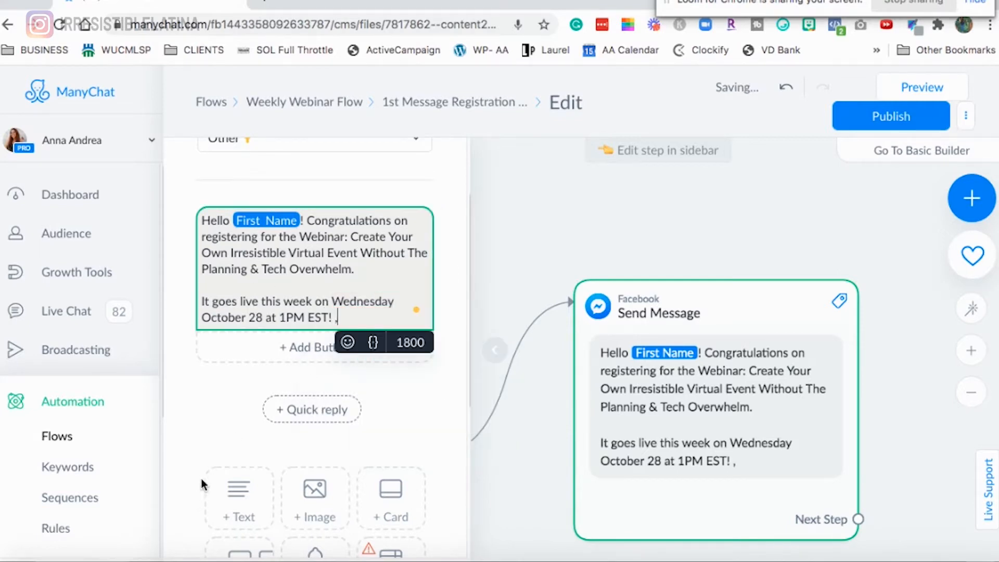
scroll(281, 364, down, 3)
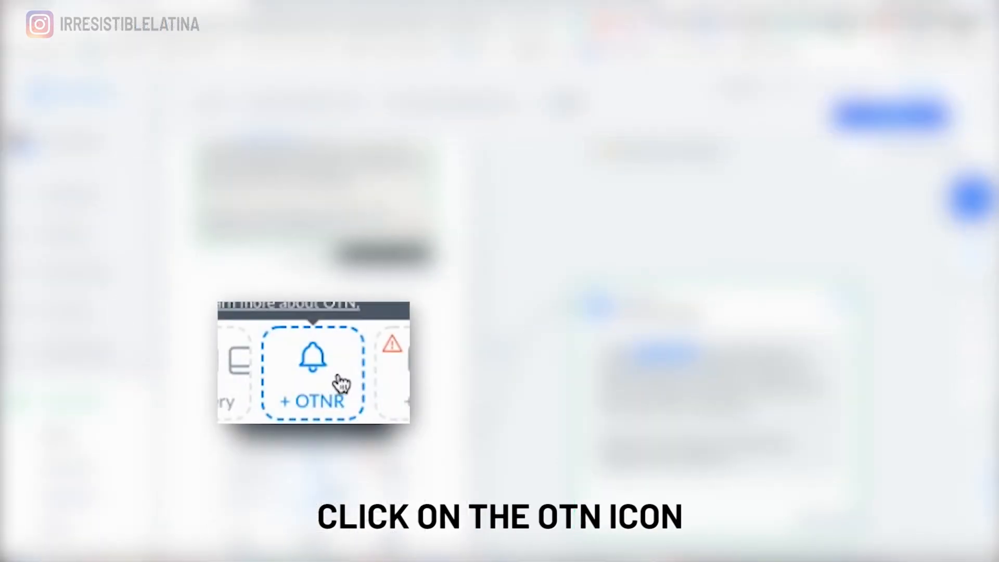
click(338, 382)
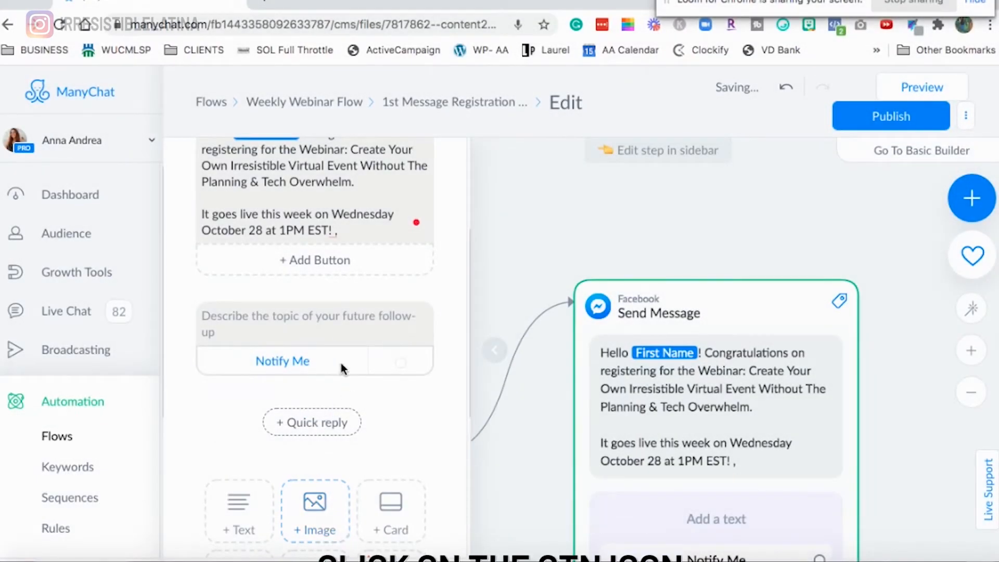
- Create the notification topic 'Webinar Reminder Notification Irresistible Virtual Event' for the request
scroll(400, 376, down, 3)
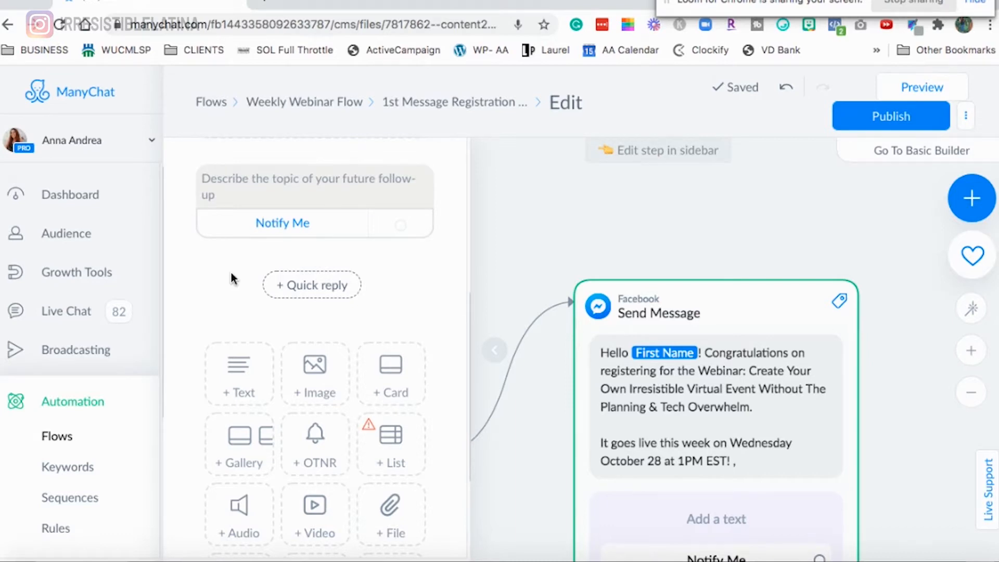
click(298, 207)
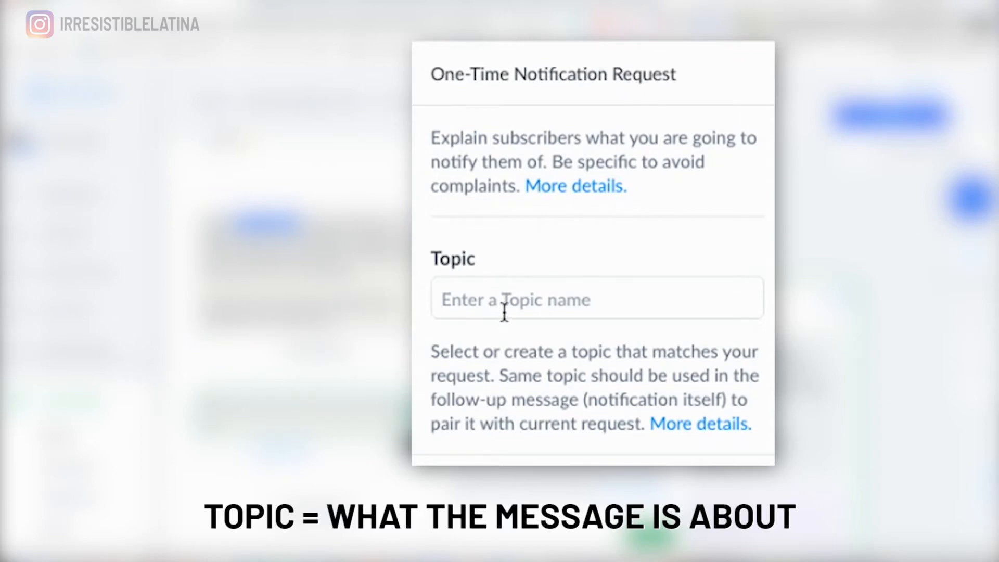
click(558, 303)
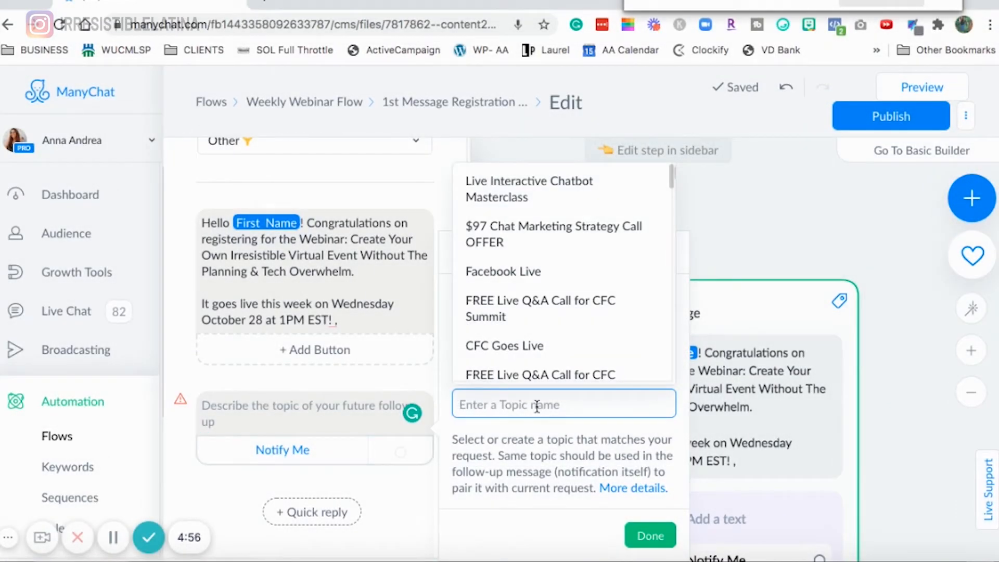
text(Webi)
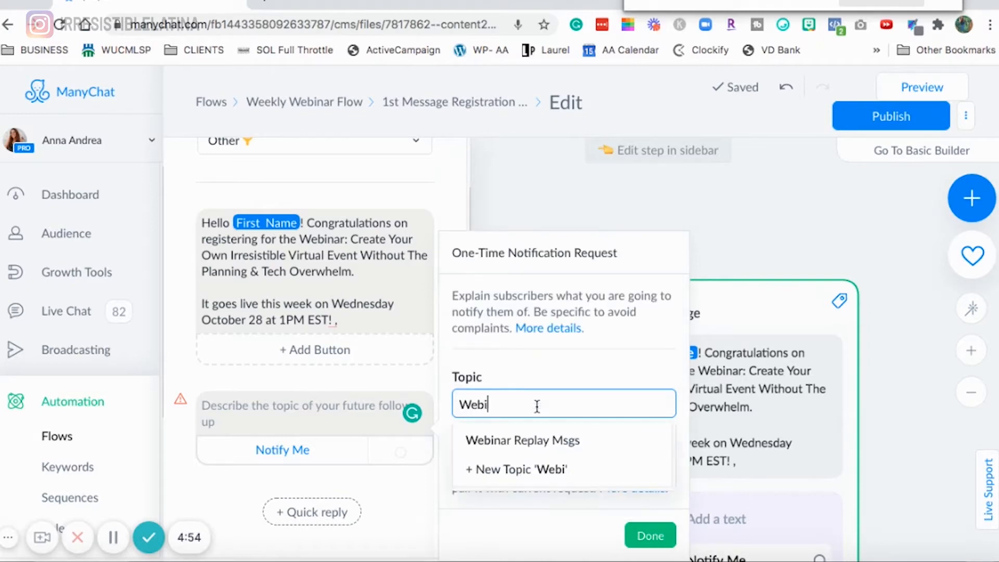
text(nar Reninder Notification)
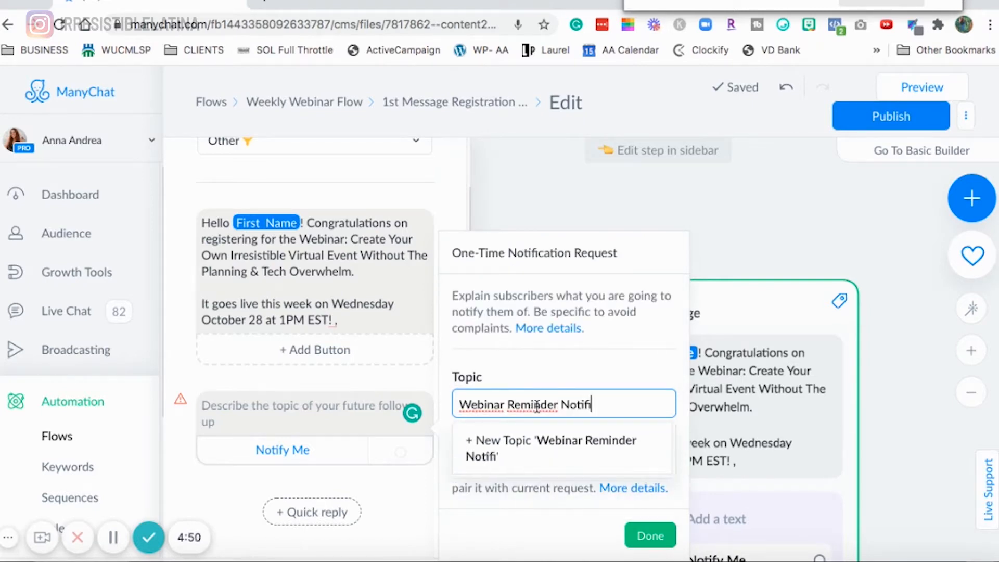
text(Irresistible Virtual Event)
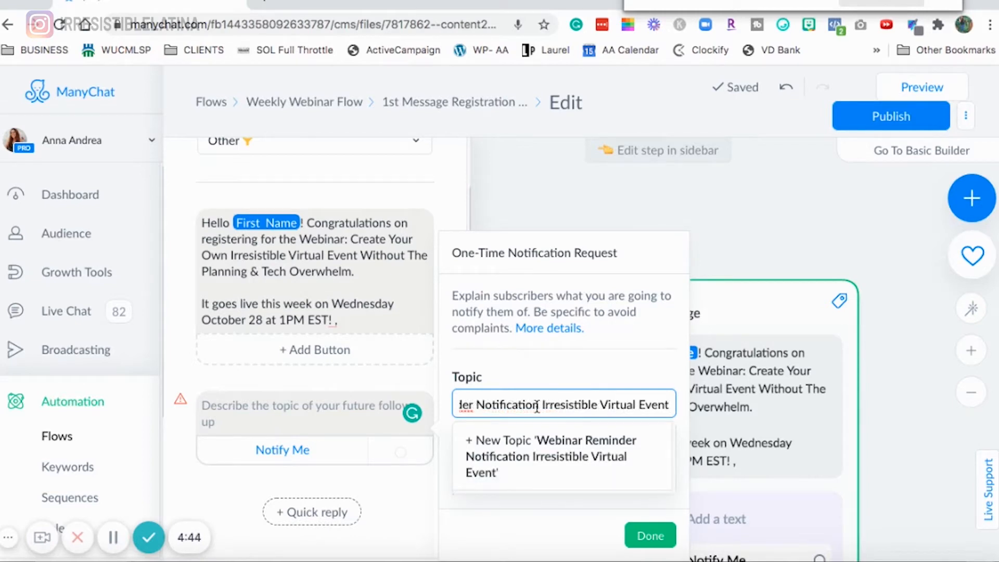
key(Return)
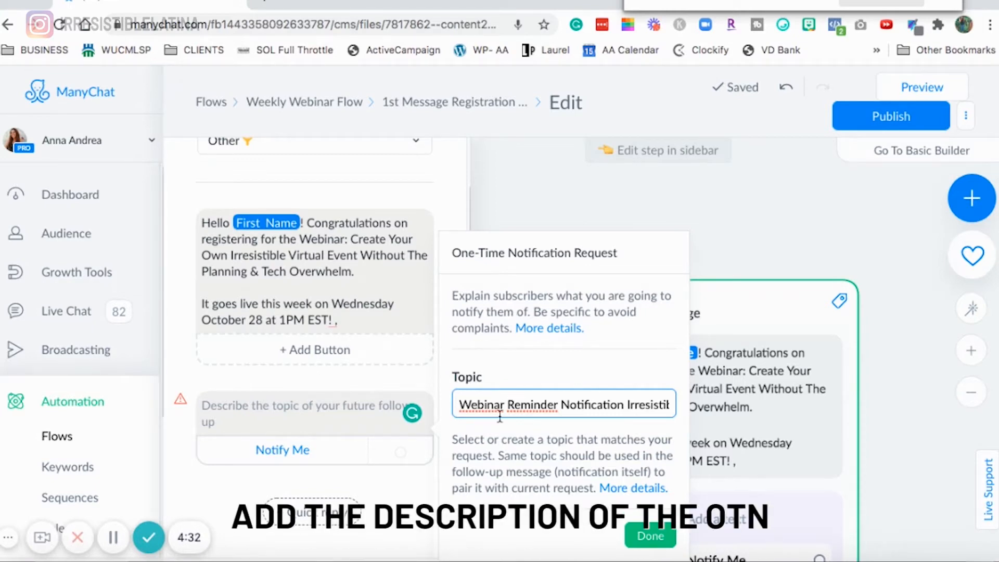
- Describe the request as 'Click 'Notify Me' Button to get the Reminder Before going Live ⬇️' and finish its settings
click(328, 416)
scroll(326, 408, down, 1)
click(238, 359)
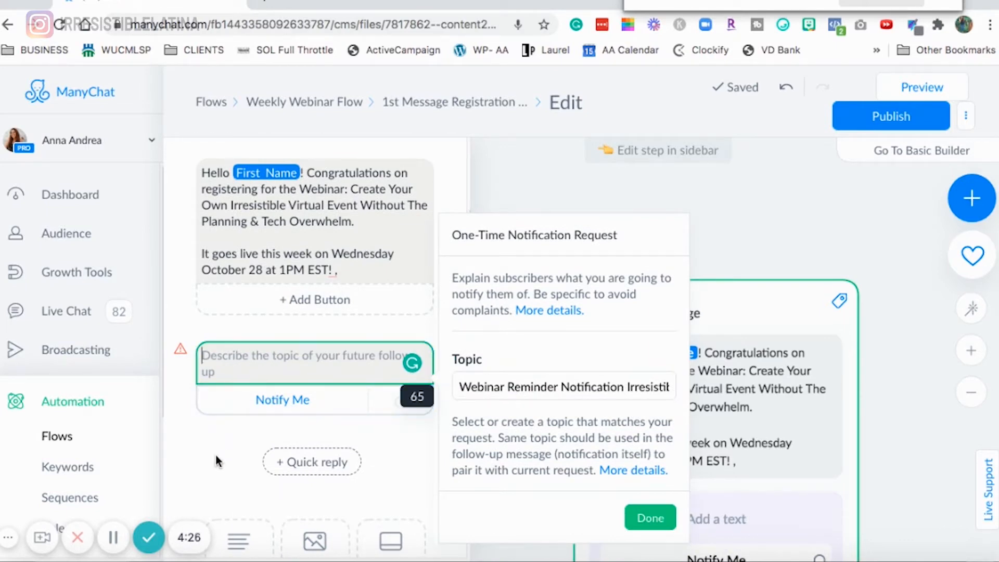
text(Please)
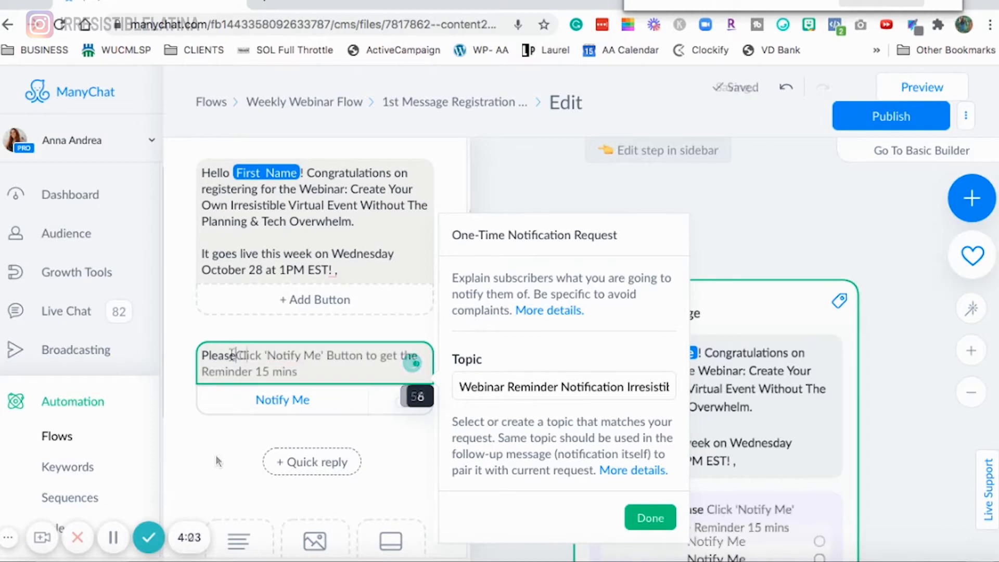
click(232, 354)
key(BackSpace)
key(BackSpace)
key(BackSpace)
key(BackSpace)
key(BackSpace)
key(BackSpace)
key(BackSpace)
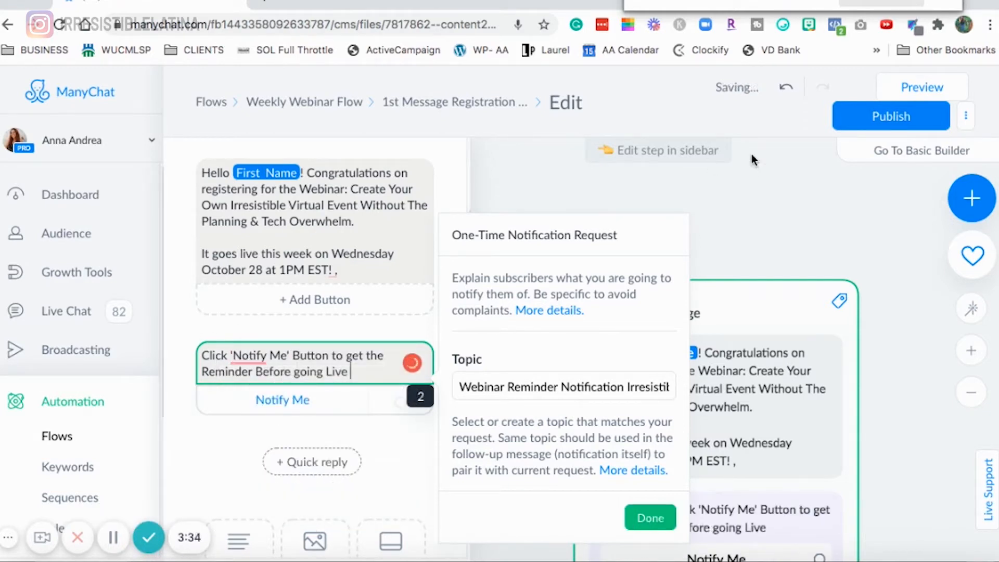
click(782, 25)
click(340, 387)
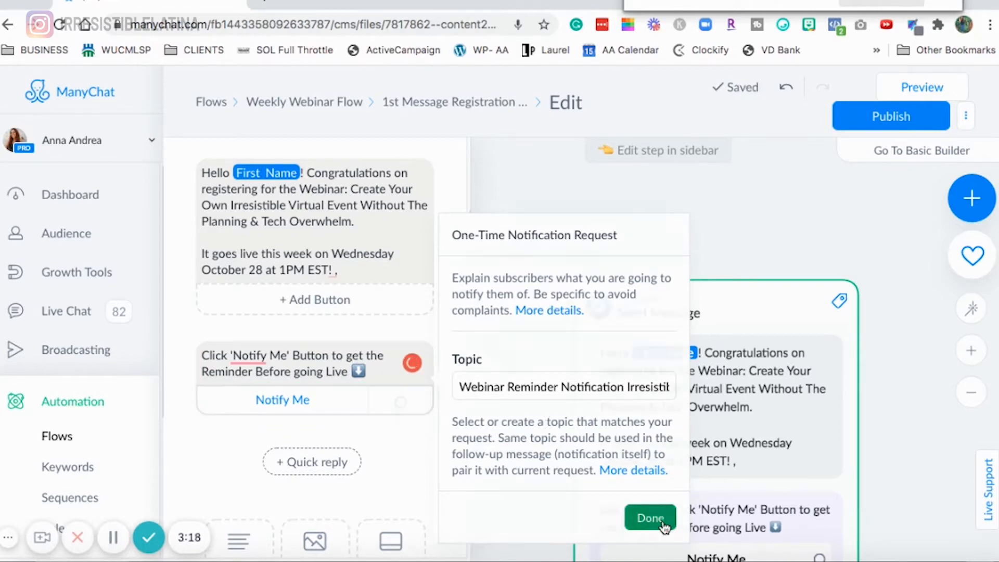
click(657, 521)
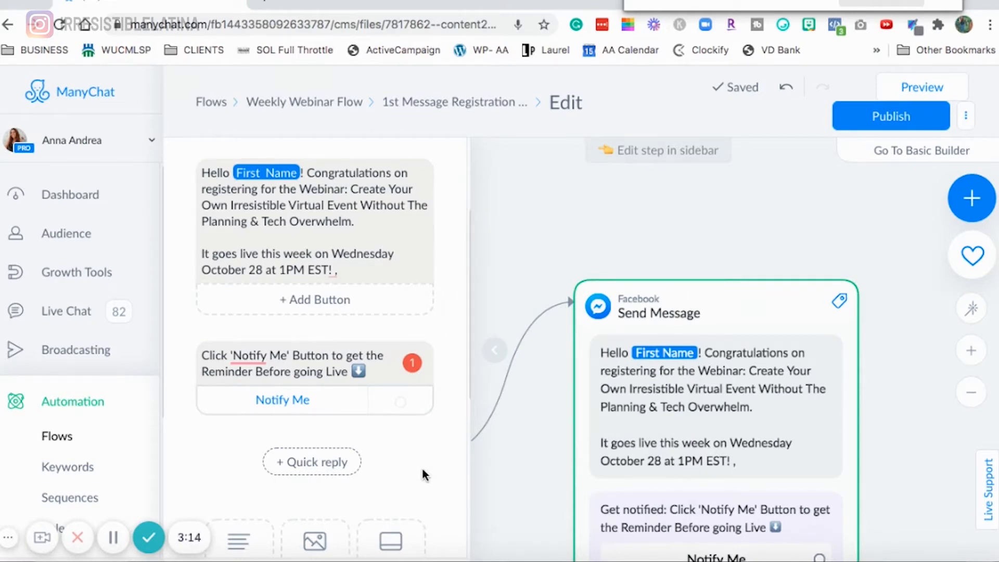
- Publish the flow
scroll(379, 449, down, 3)
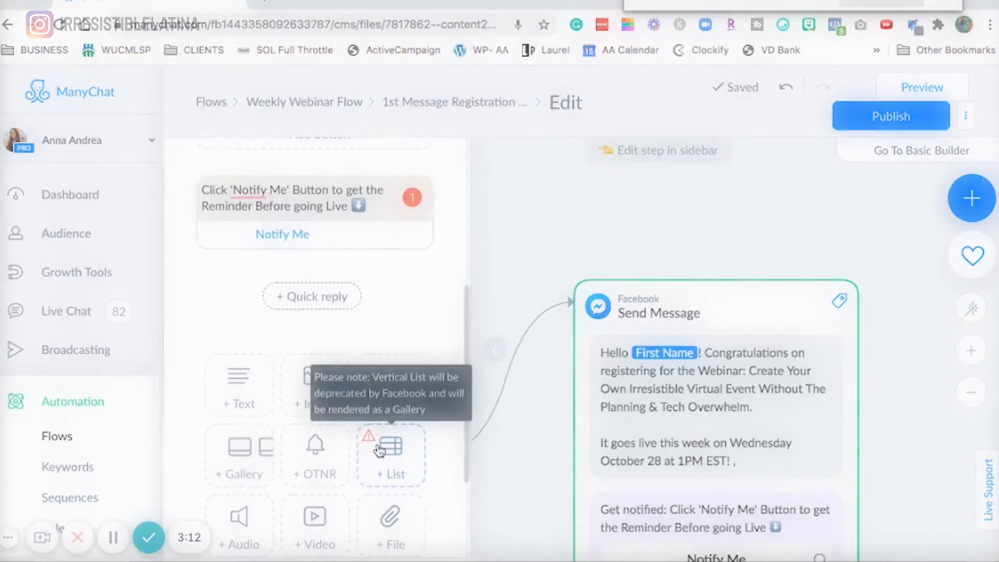
click(833, 117)
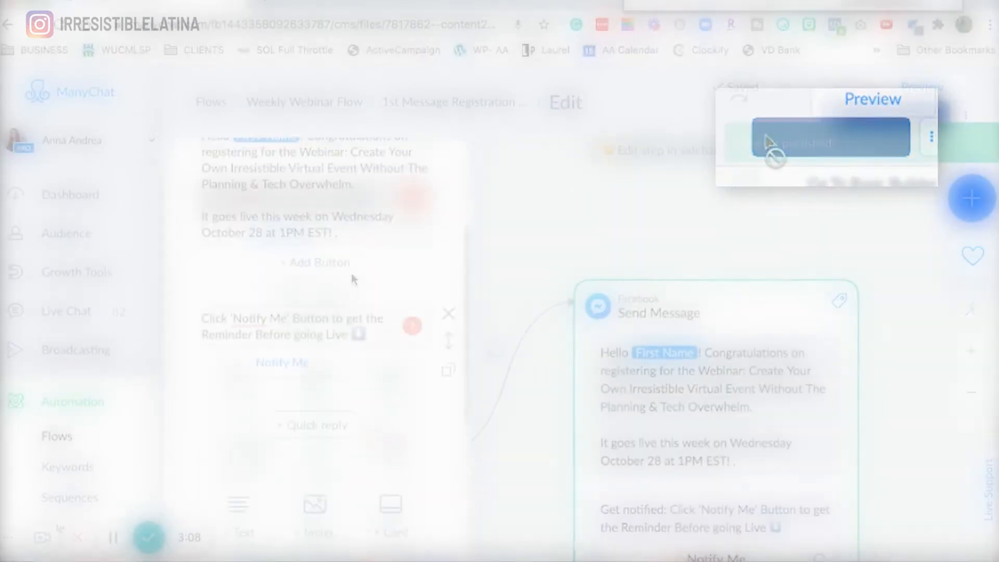
- Review the One-Time Notification Request settings of the reminder block
drag(752, 268, 755, 256)
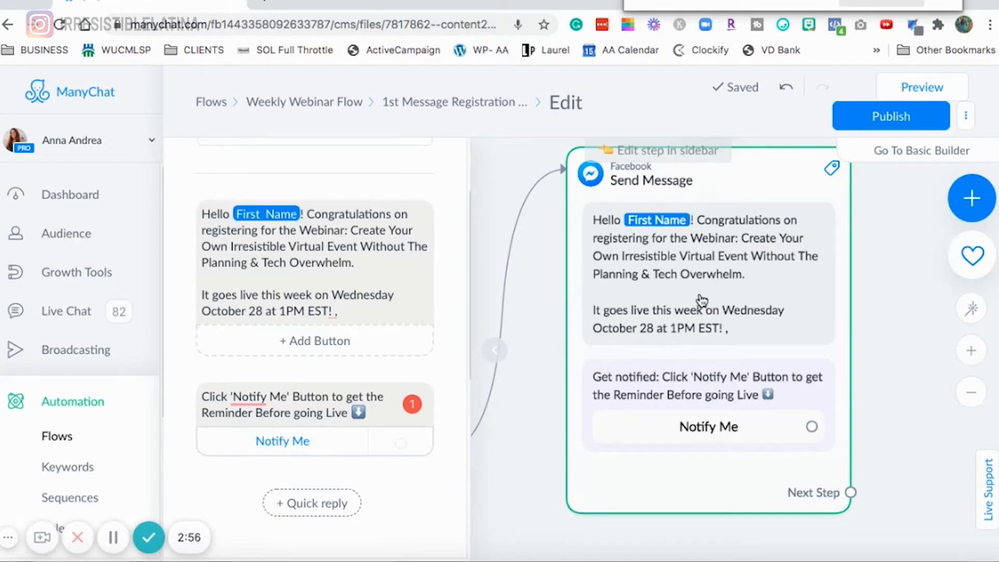
mouse_move(373, 359)
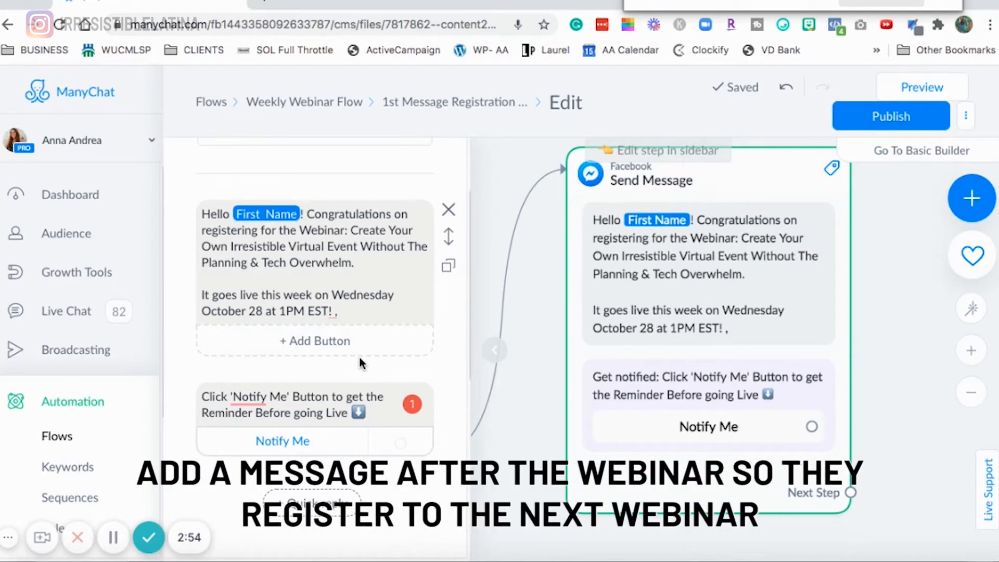
scroll(362, 363, down, 3)
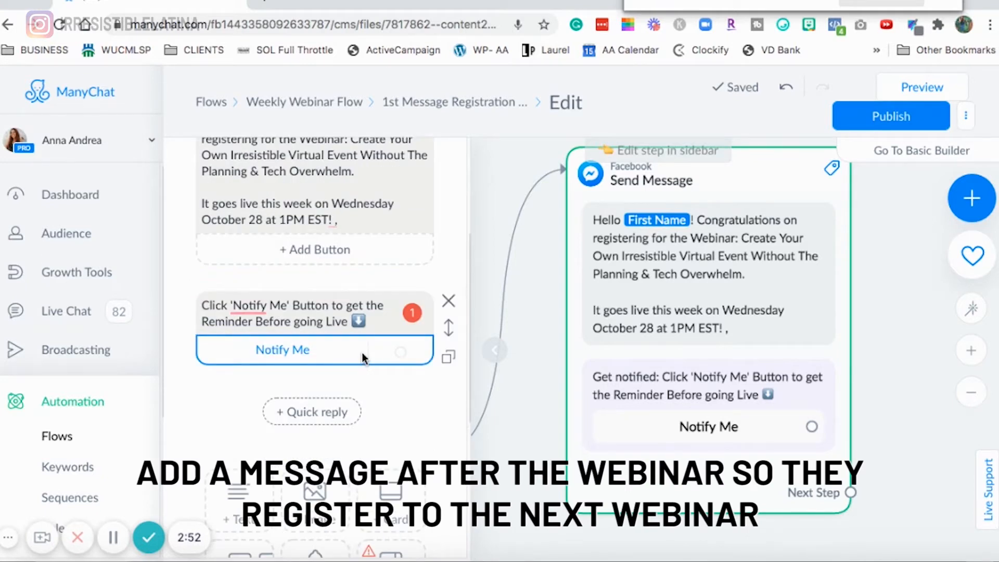
scroll(362, 358, down, 2)
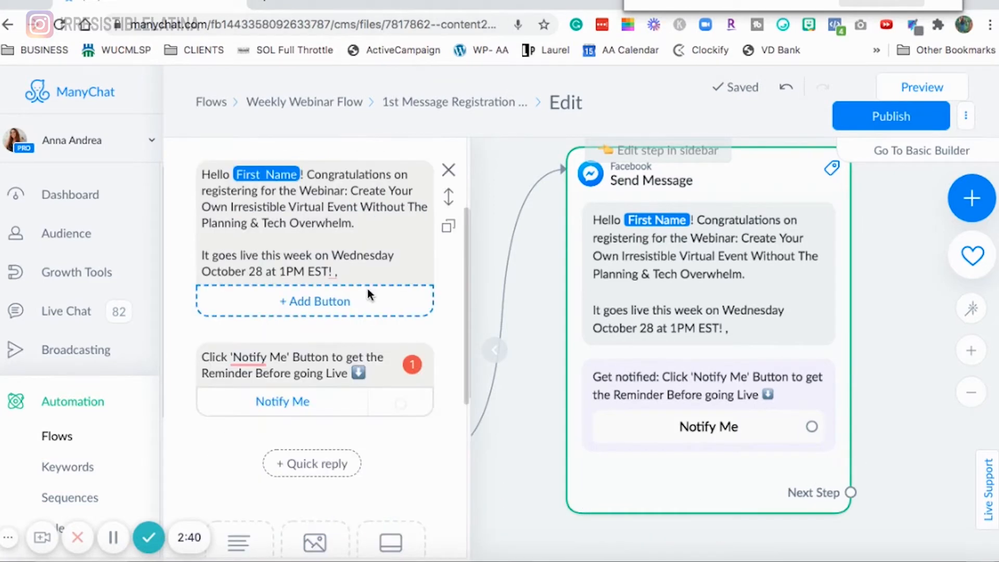
scroll(368, 290, down, 2)
click(339, 301)
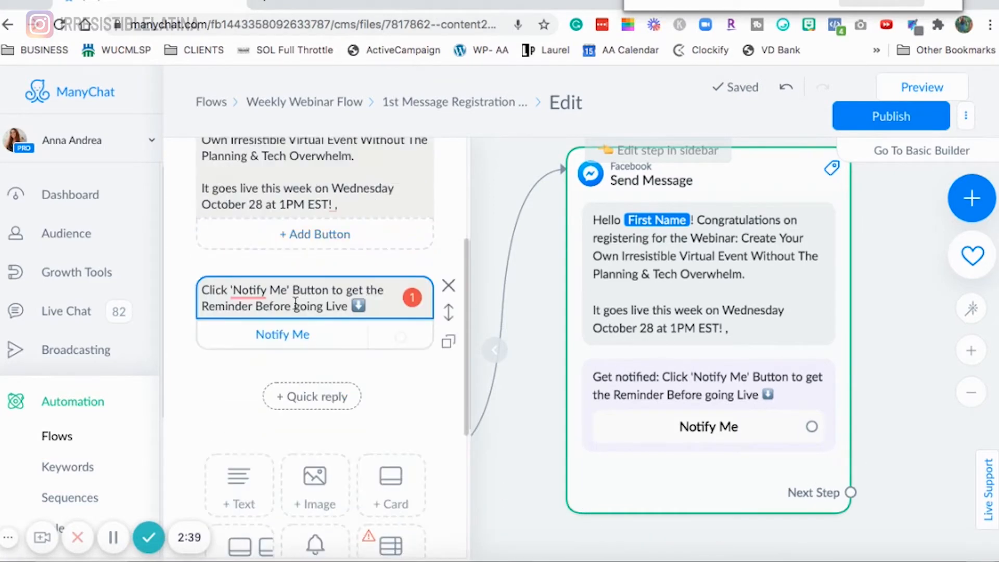
click(339, 310)
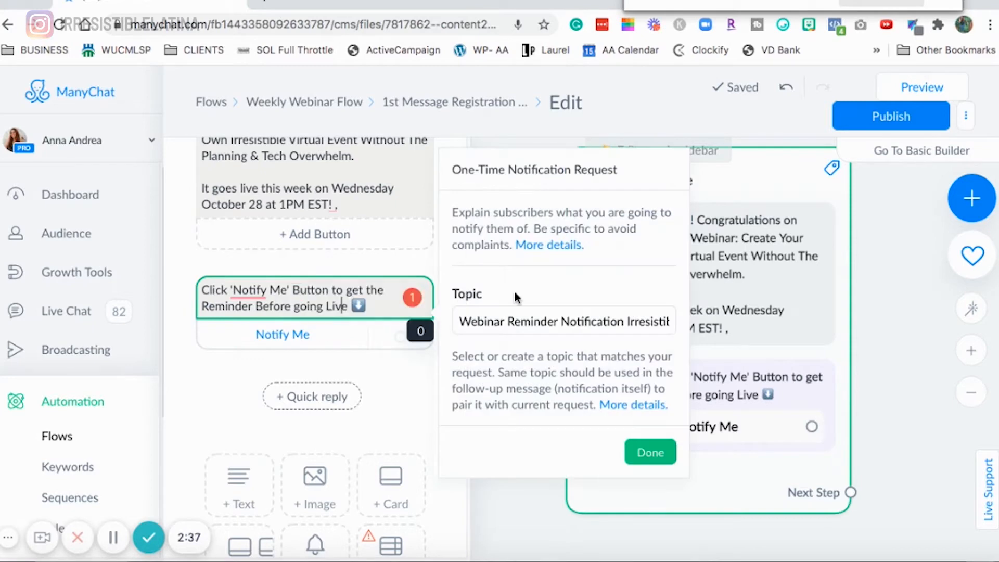
click(650, 452)
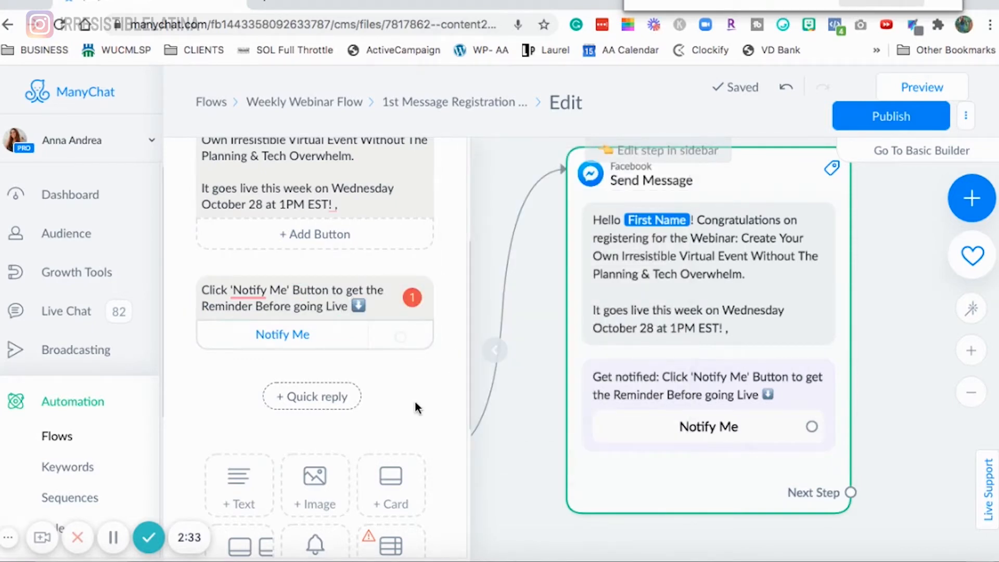
- Connect the Notify Me button to a new Send Message step
scroll(410, 401, down, 3)
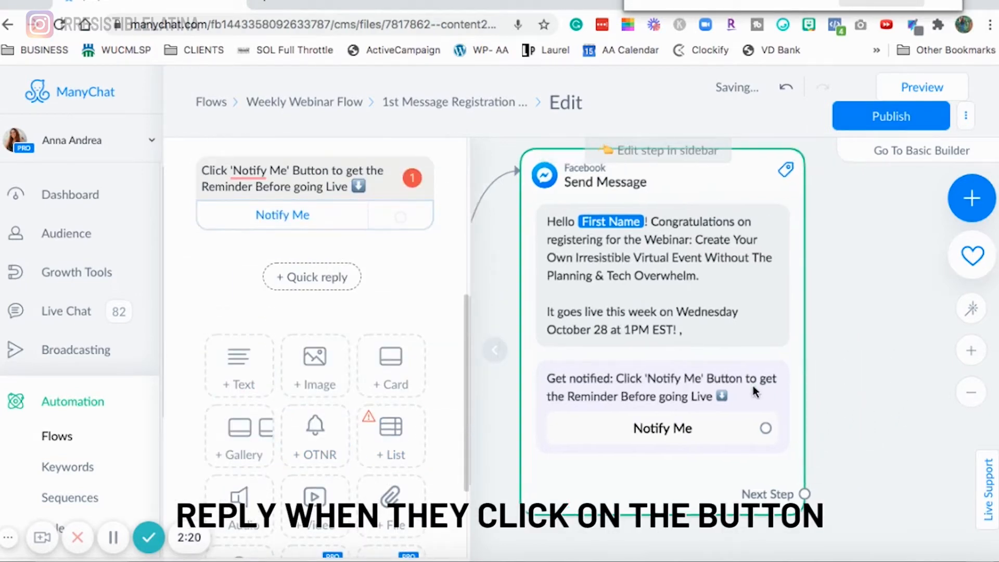
scroll(753, 391, right, 4)
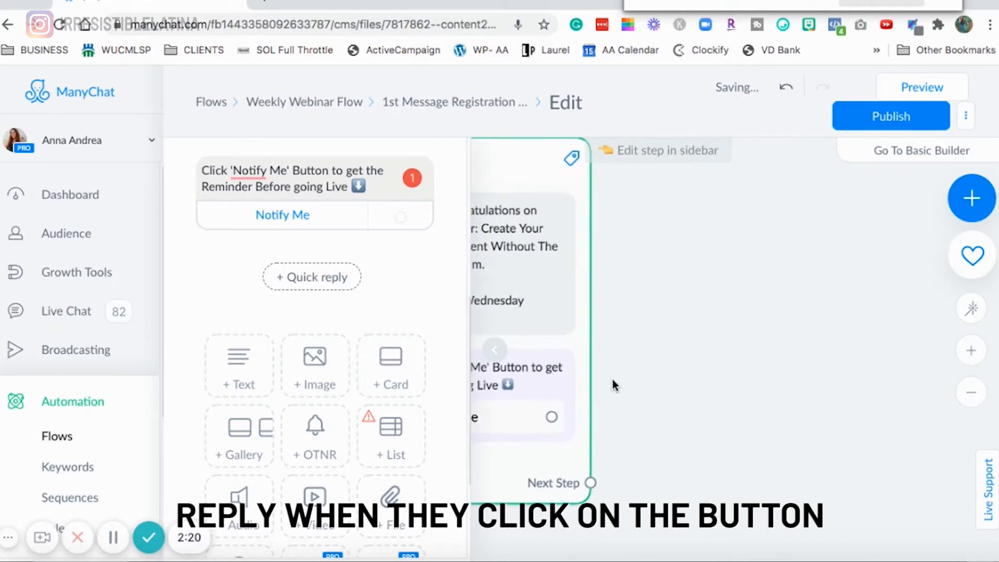
drag(544, 418, 645, 297)
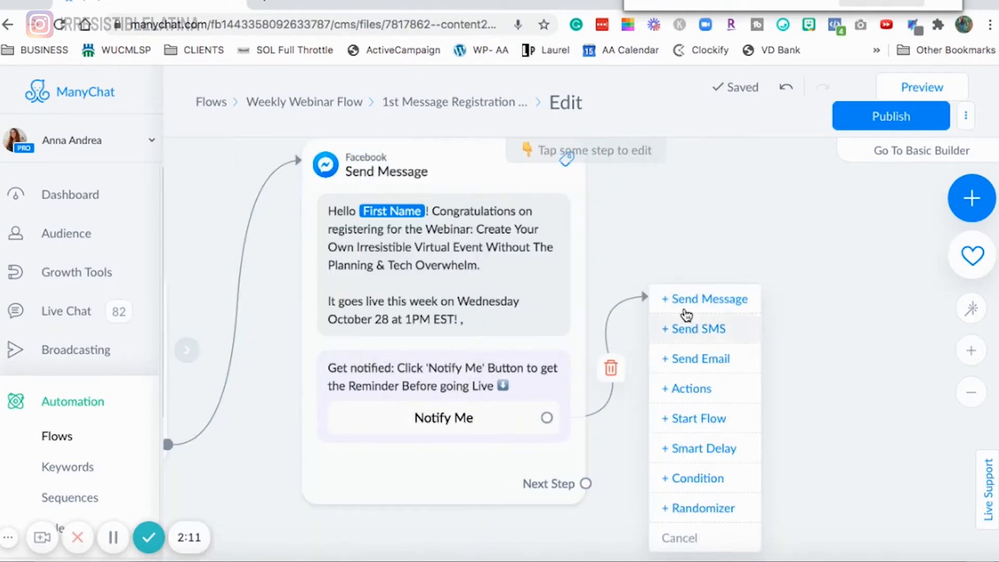
click(688, 301)
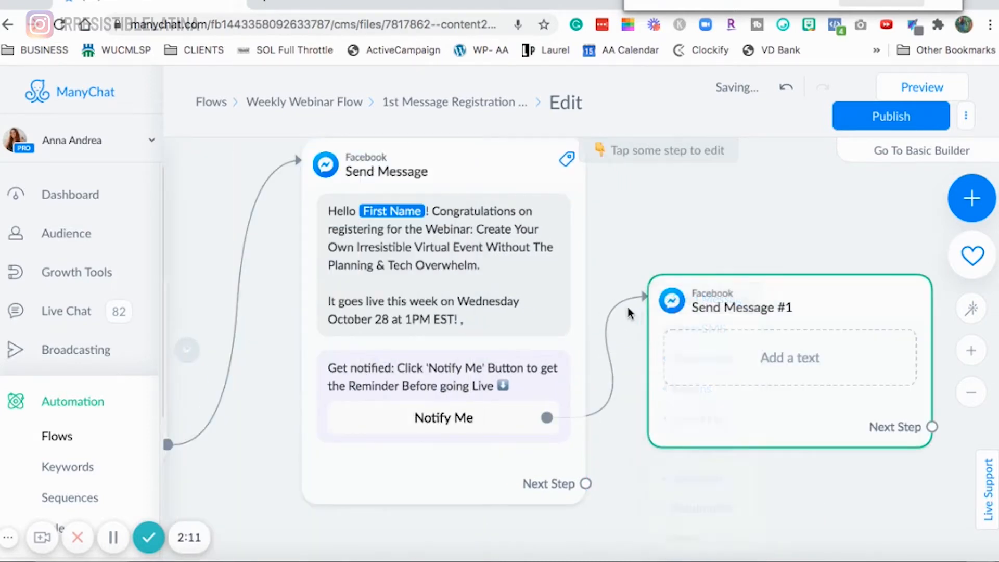
- Set the new message's content type to Other and write 'YAY! You are subscribed! Keep an eye 👀 on your Messenger Inbox!'
click(294, 238)
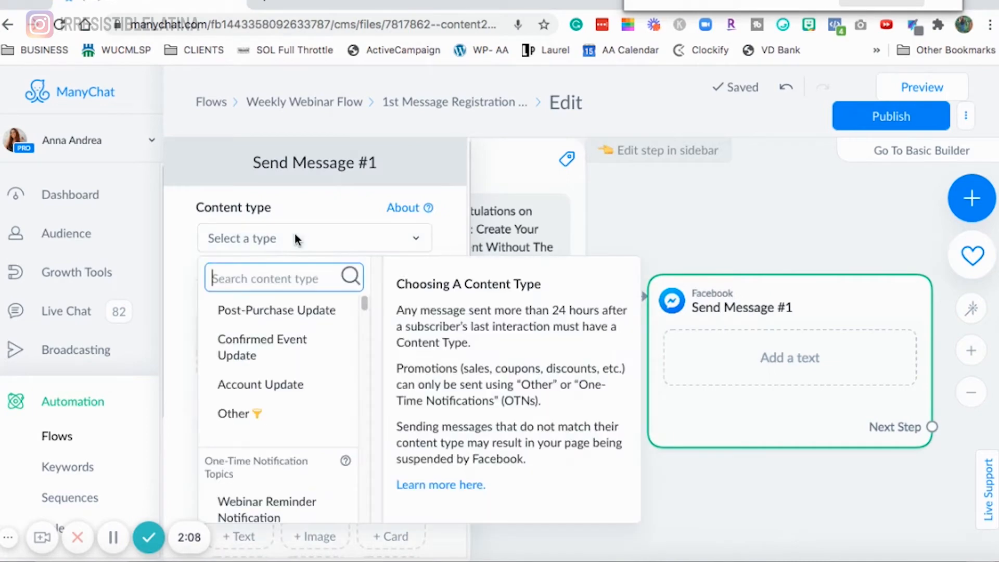
click(303, 427)
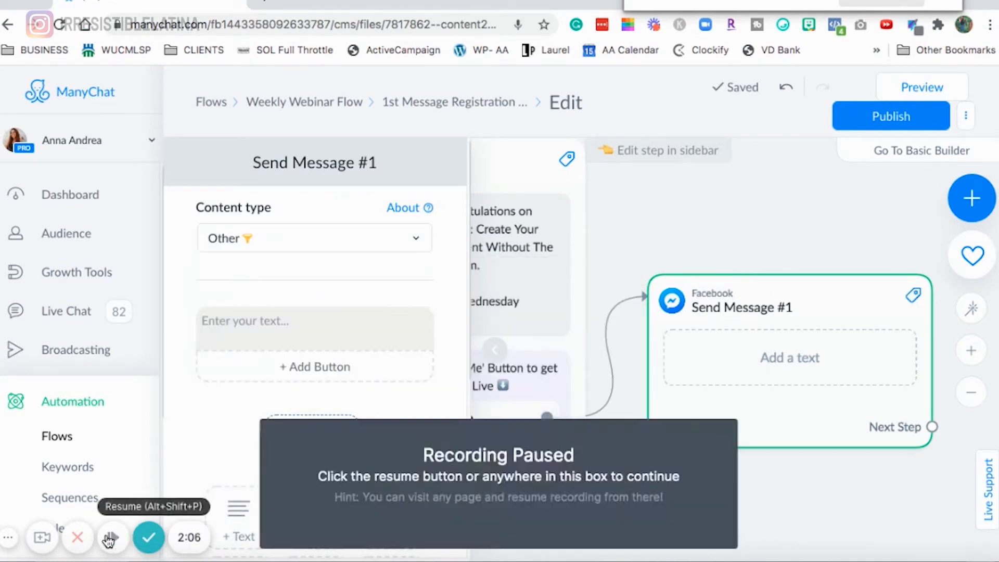
click(279, 342)
click(278, 341)
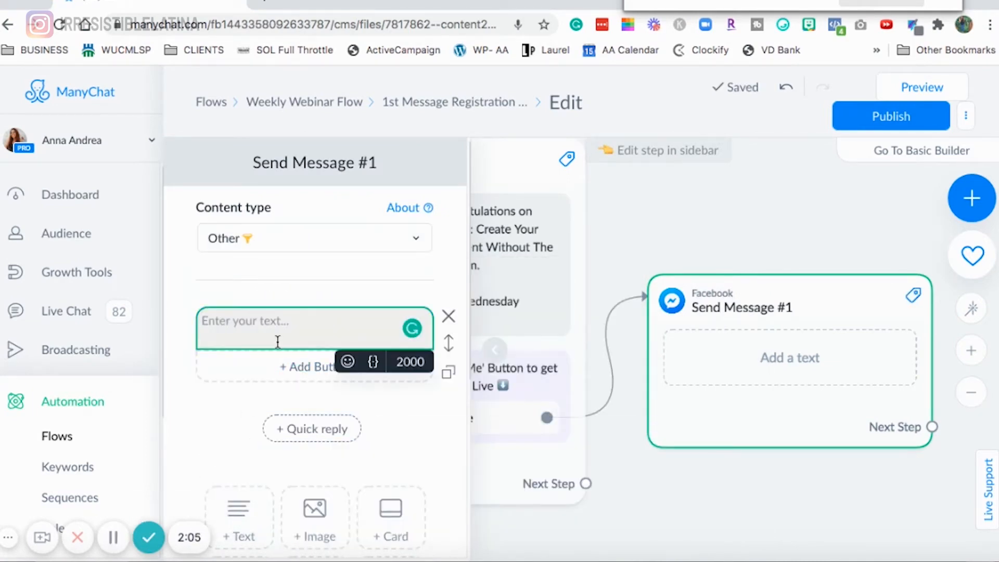
text(YAY! You are subscribed! Keep an eye 👀)
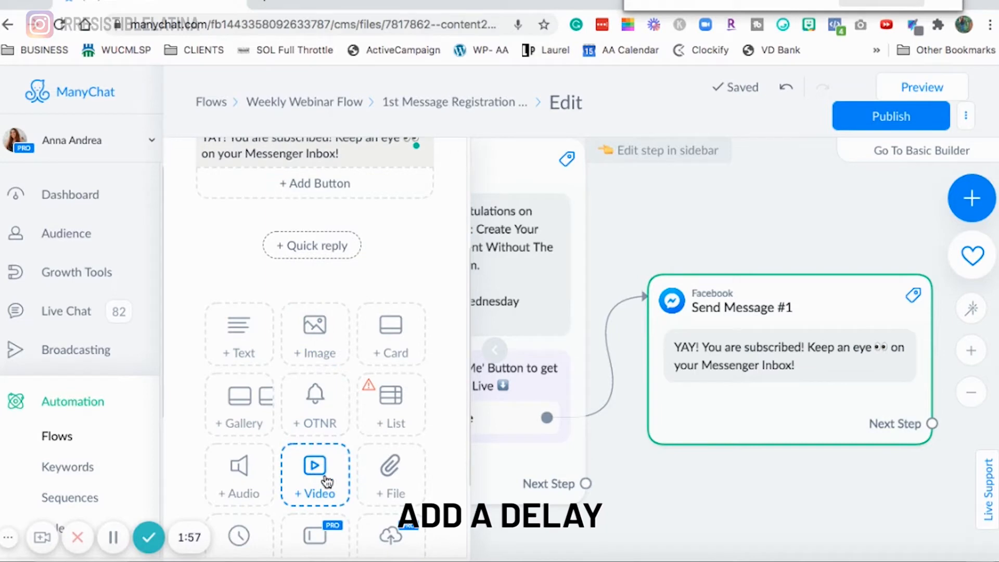
- Add a typing delay after the confirmation text
scroll(318, 457, down, 1)
click(239, 528)
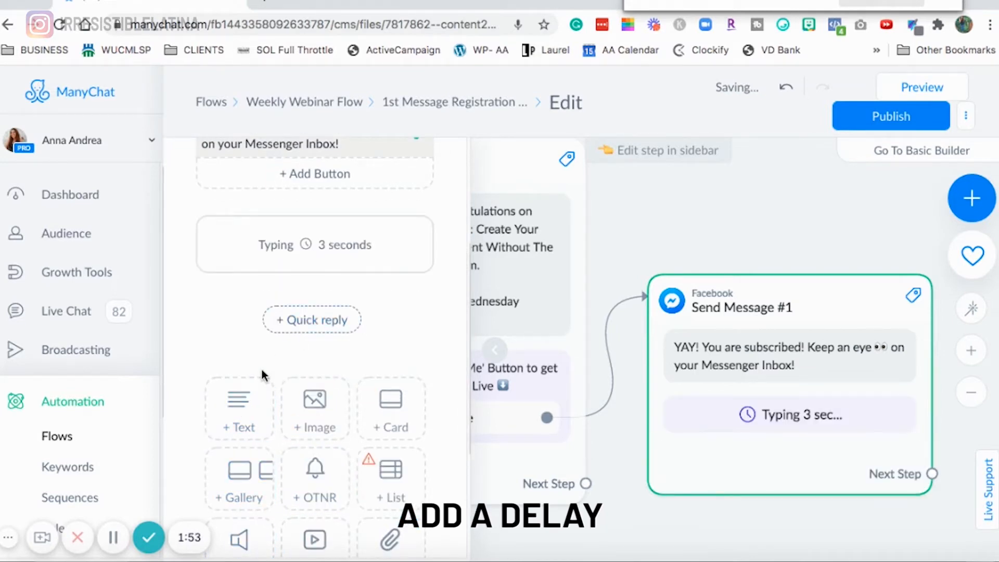
scroll(260, 375, down, 3)
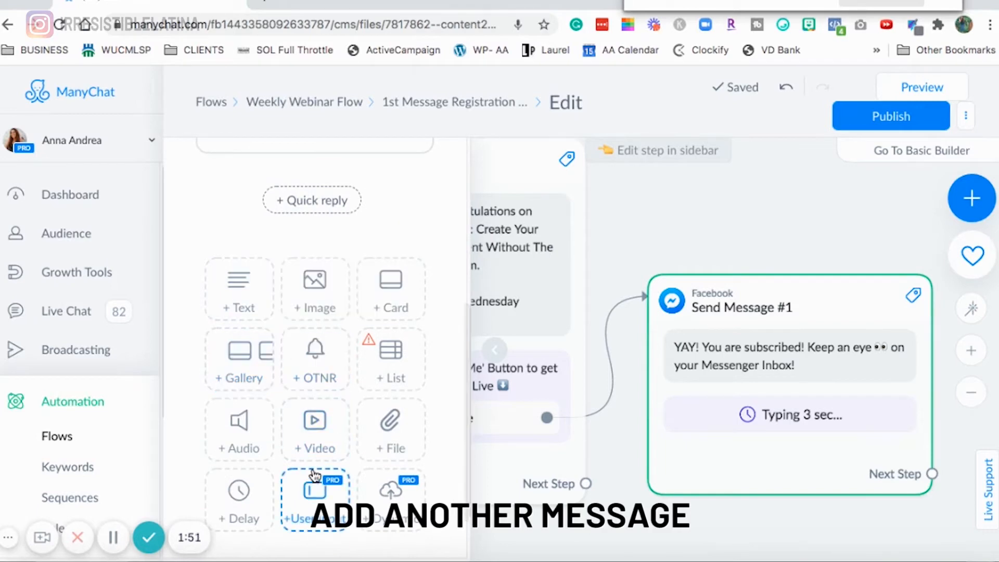
- Add a text block and a One-Time Notification Request block below the delay
click(238, 289)
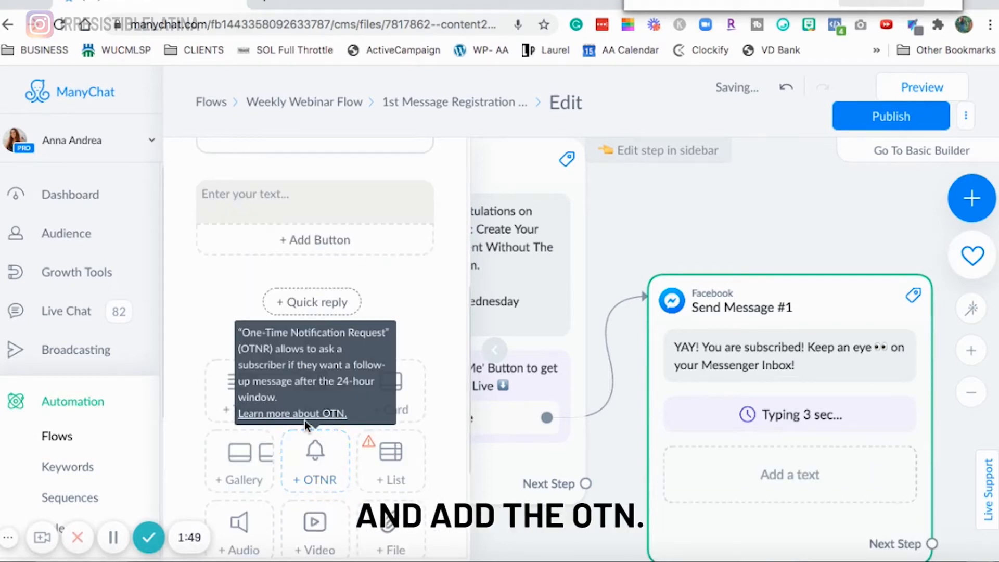
click(312, 453)
- Write the text inviting subscribers to next week's webinar '5 Myths that Keep You from Launching Successful Virtual Events'
scroll(261, 281, up, 1)
click(305, 250)
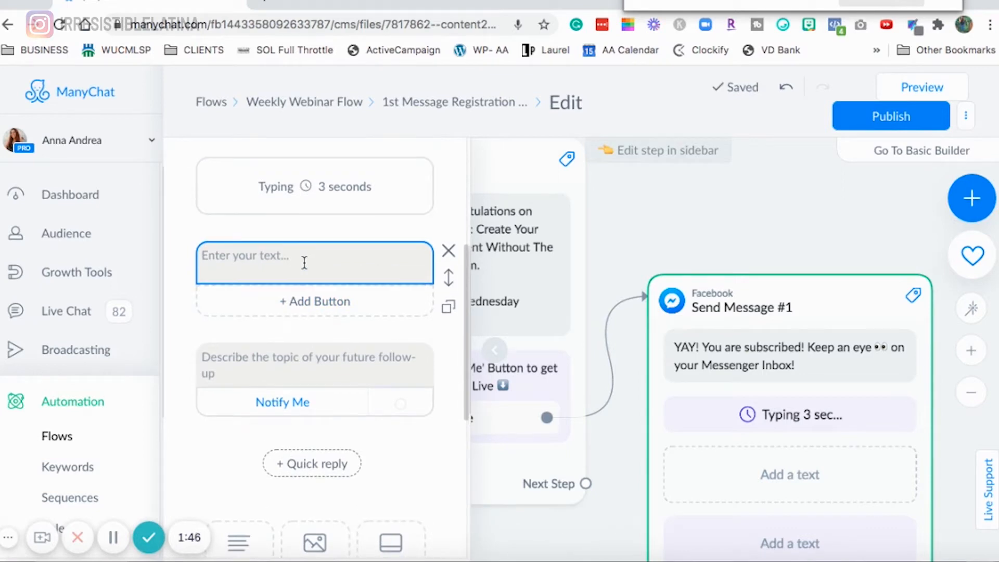
click(304, 263)
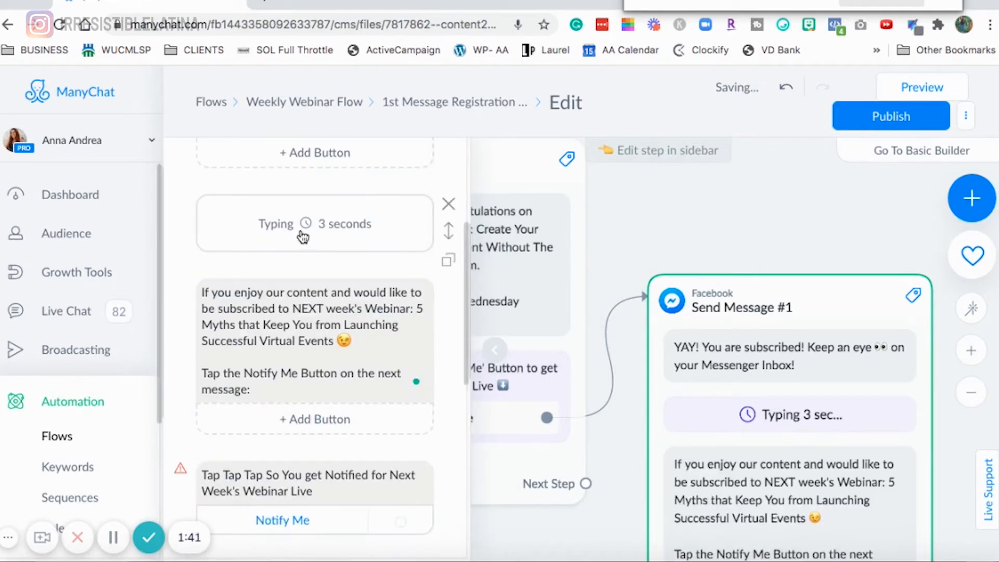
- Set the typing delay to 5 seconds
click(364, 229)
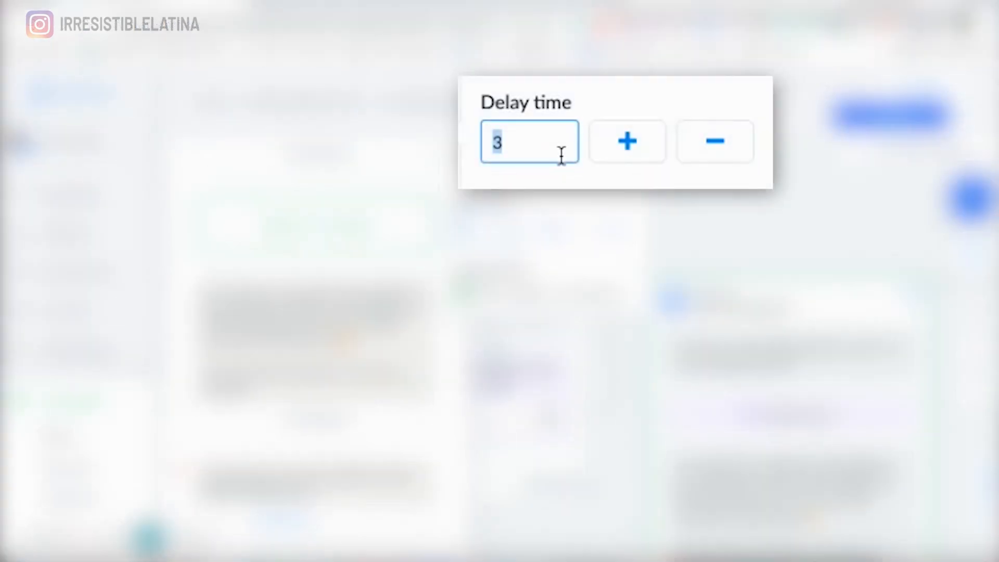
text(96)
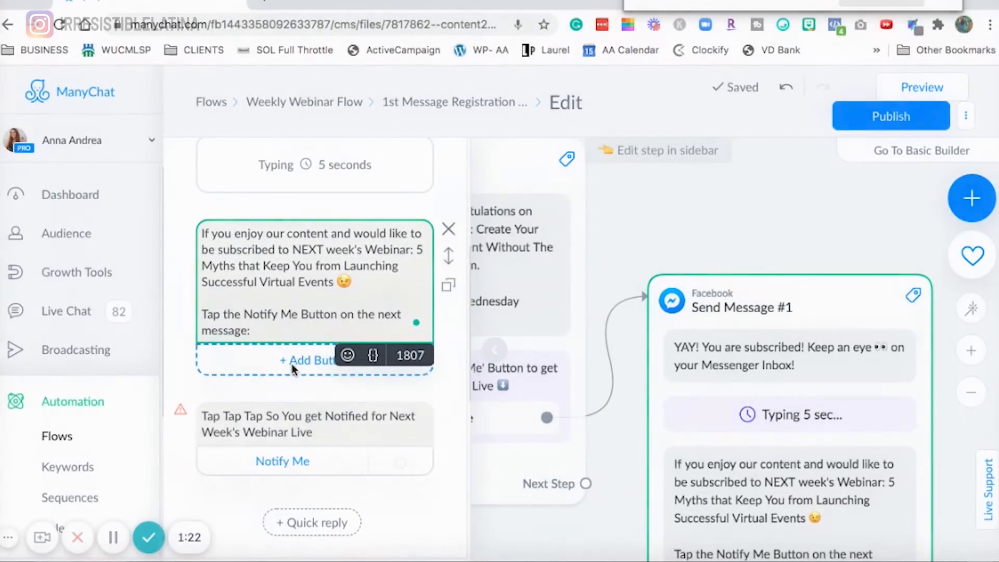
- Create the notification topic 'Webinar Reminder Notification 5 Myths Successful Virtual Events' for the new request
click(342, 427)
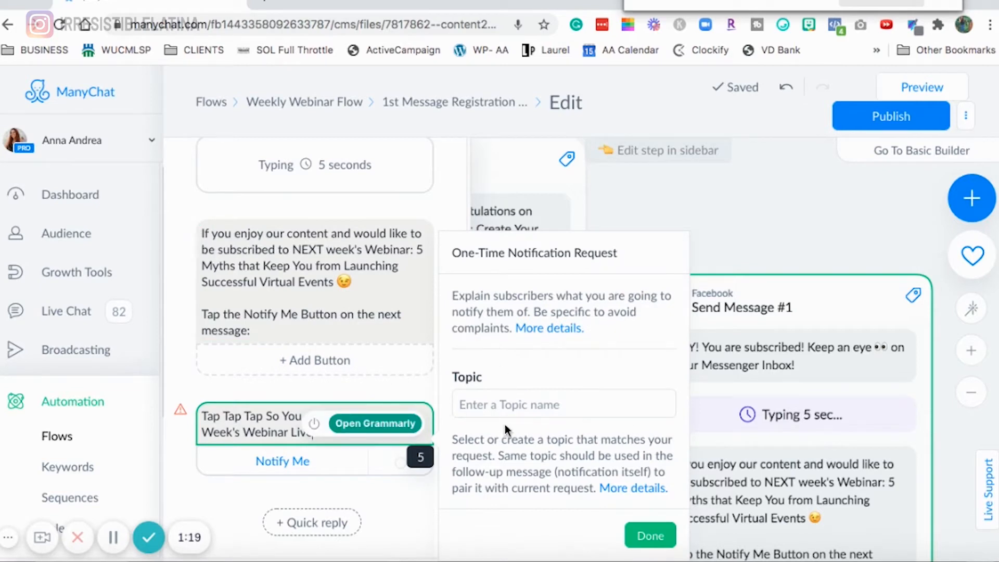
click(505, 405)
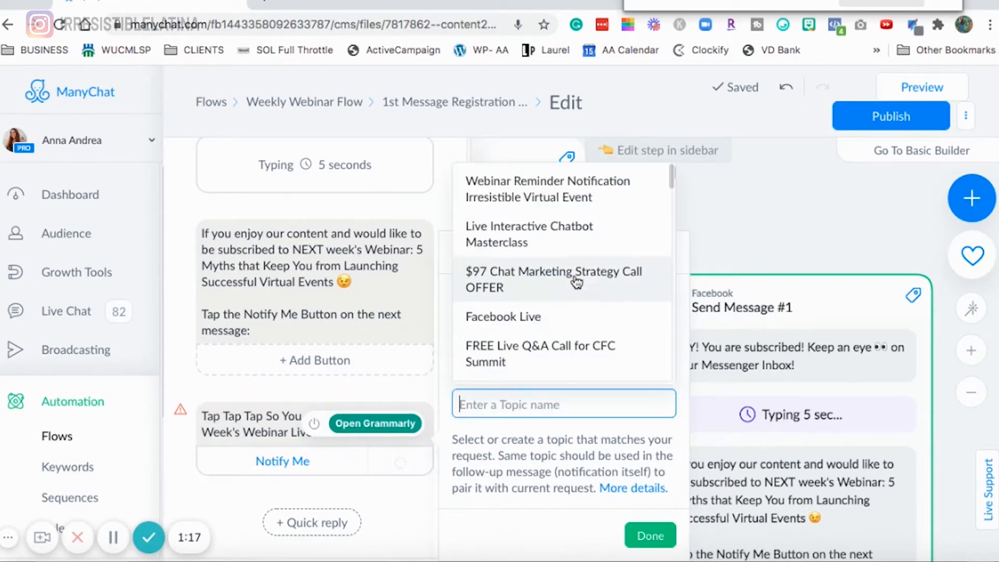
click(580, 179)
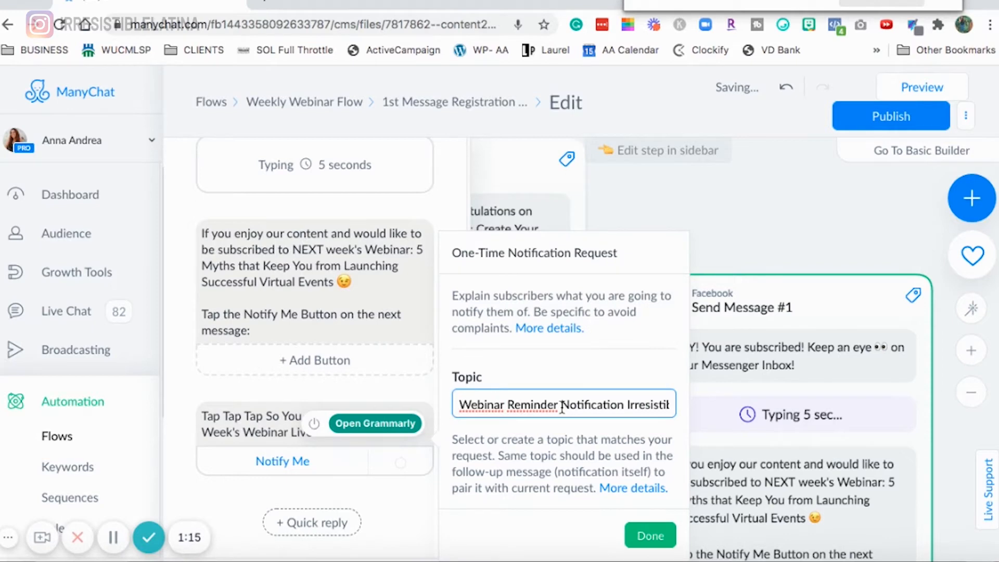
drag(670, 405, 561, 405)
click(610, 405)
drag(626, 404, 622, 427)
key(BackSpace)
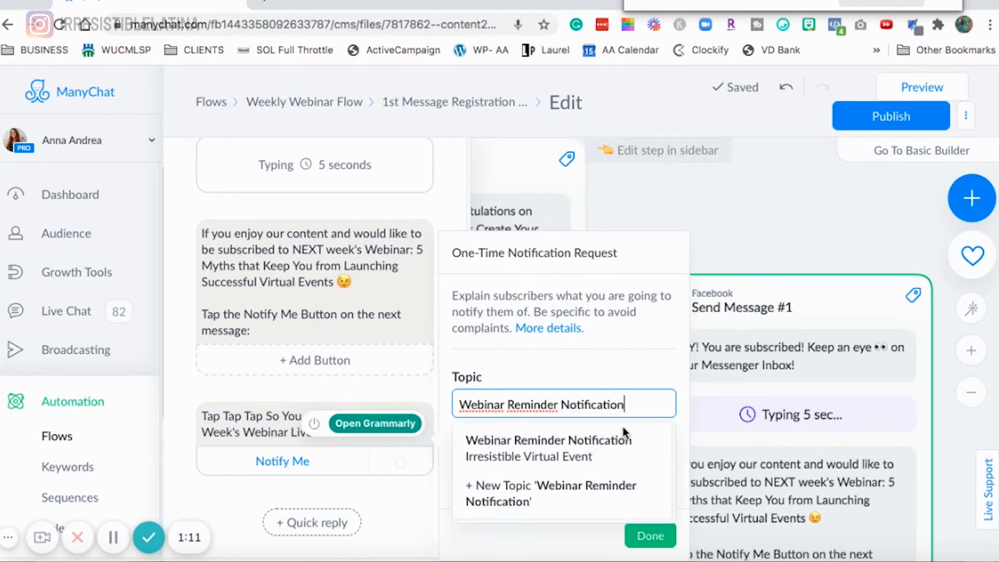
text(5 Myths Successful Virtual Events)
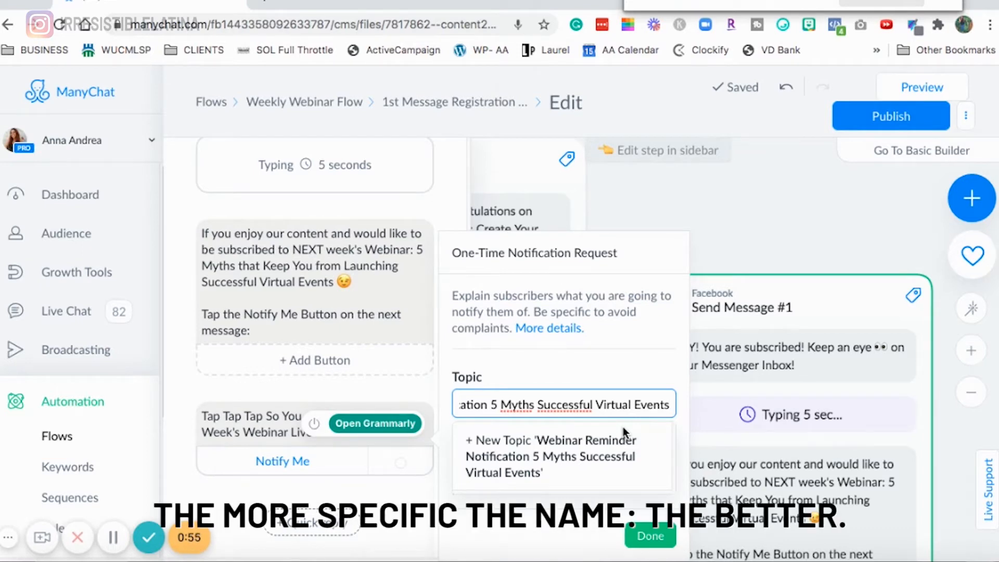
click(623, 427)
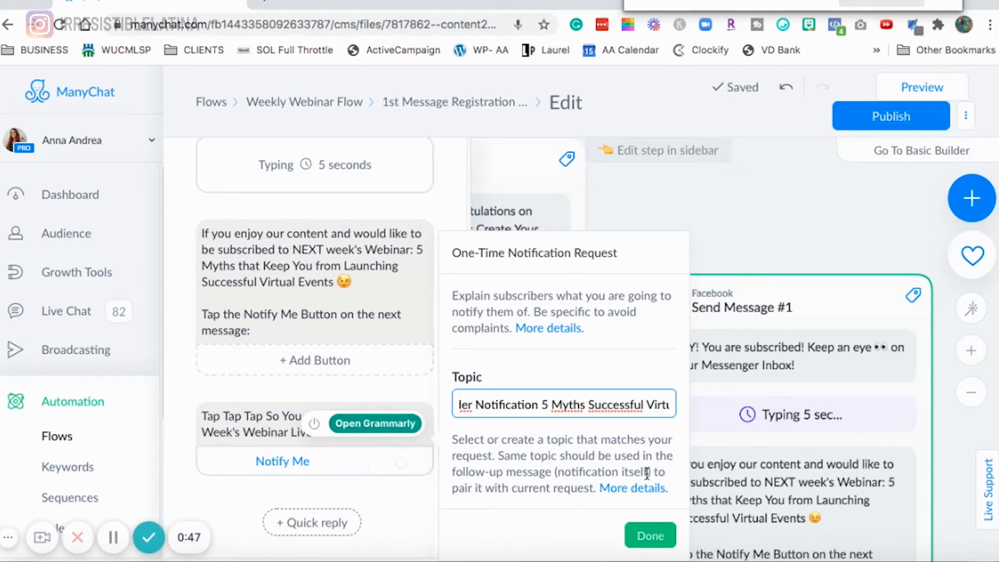
click(650, 536)
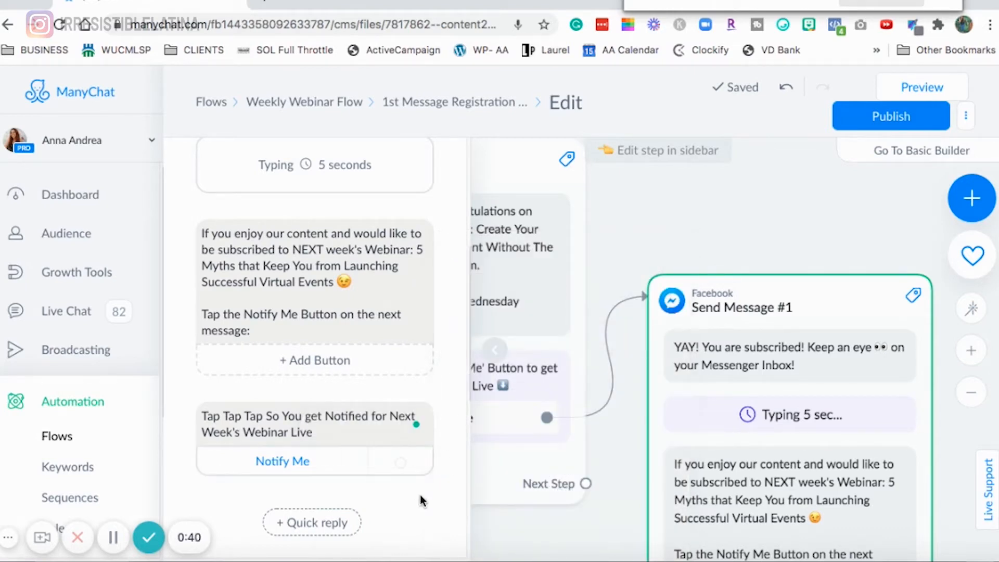
- Make the new request's Notify Me button perform actions
drag(893, 234, 607, 113)
click(323, 464)
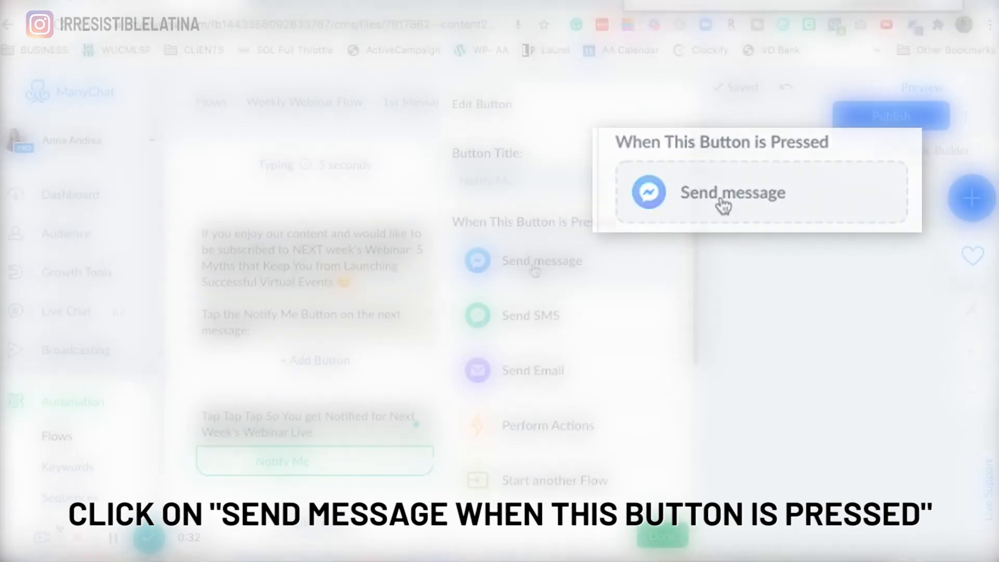
click(520, 258)
click(660, 470)
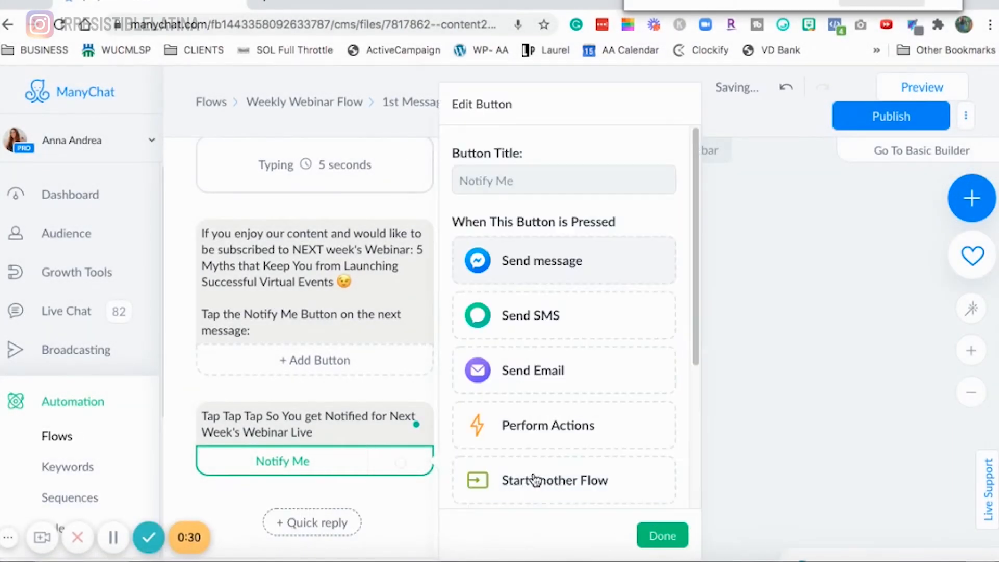
click(553, 431)
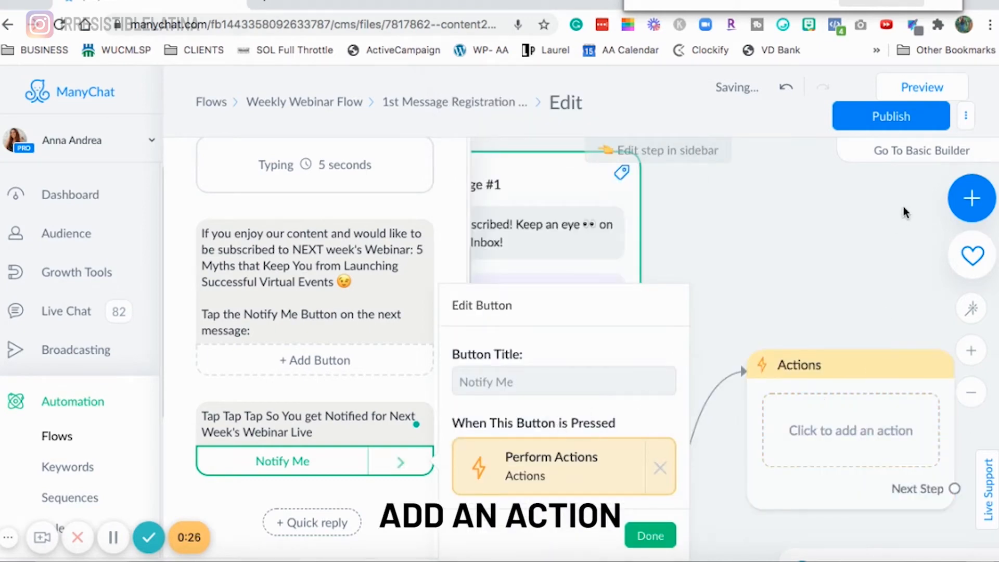
click(769, 183)
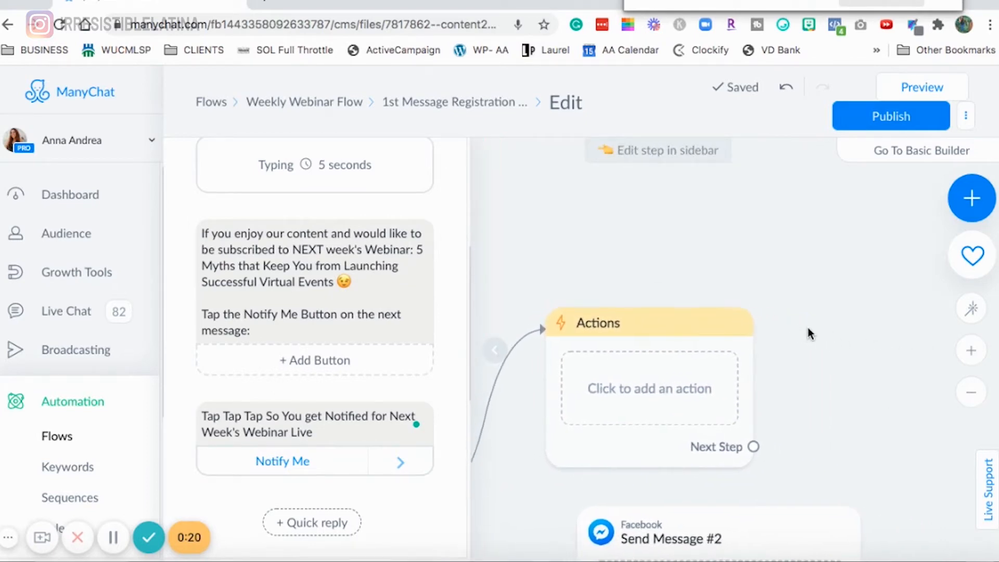
- Add a tag action 'Registered to OTN 5 Myths Webinar Date Nov 5' to the Notify Me button's actions
click(263, 420)
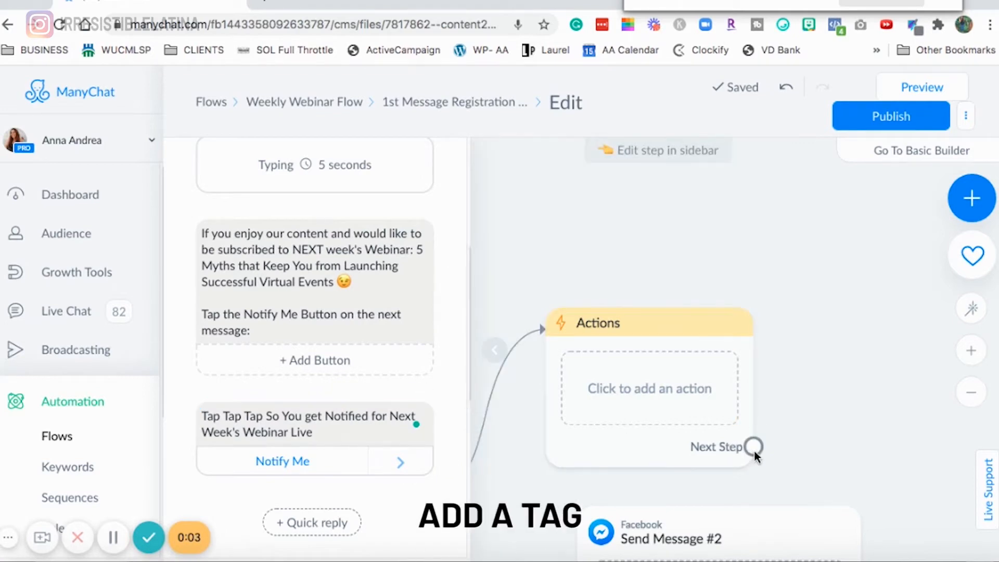
click(602, 388)
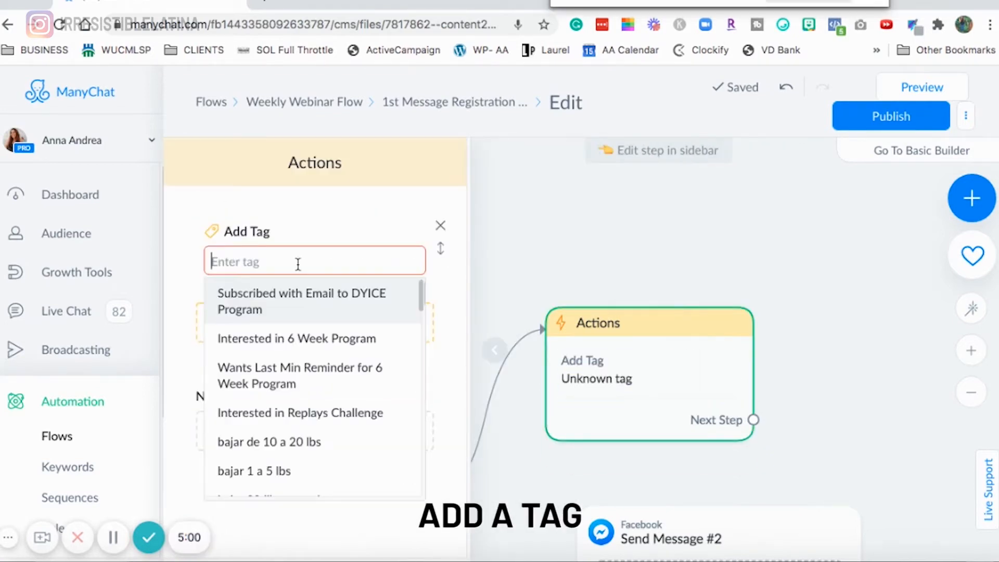
text(Register)
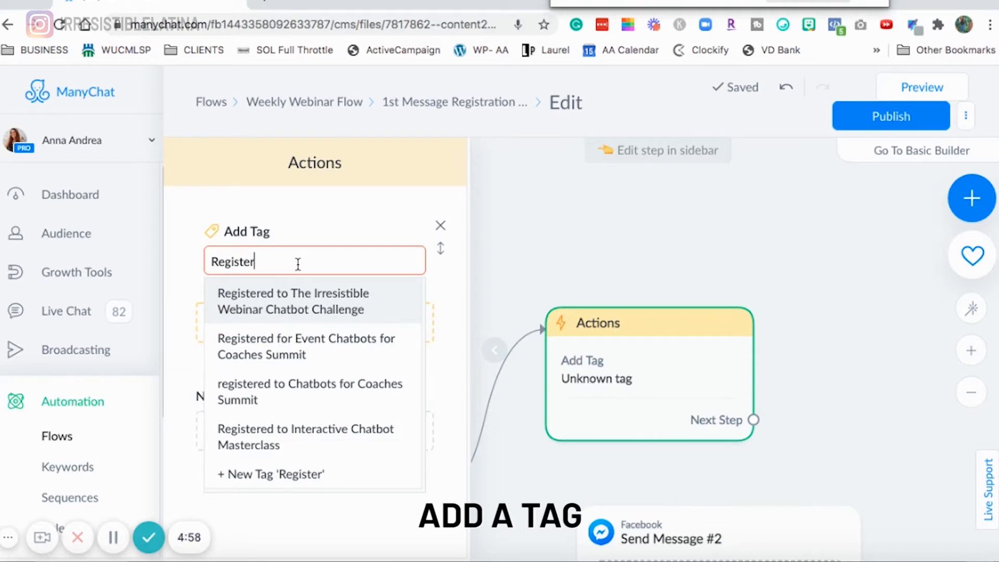
text(ed to OTN )
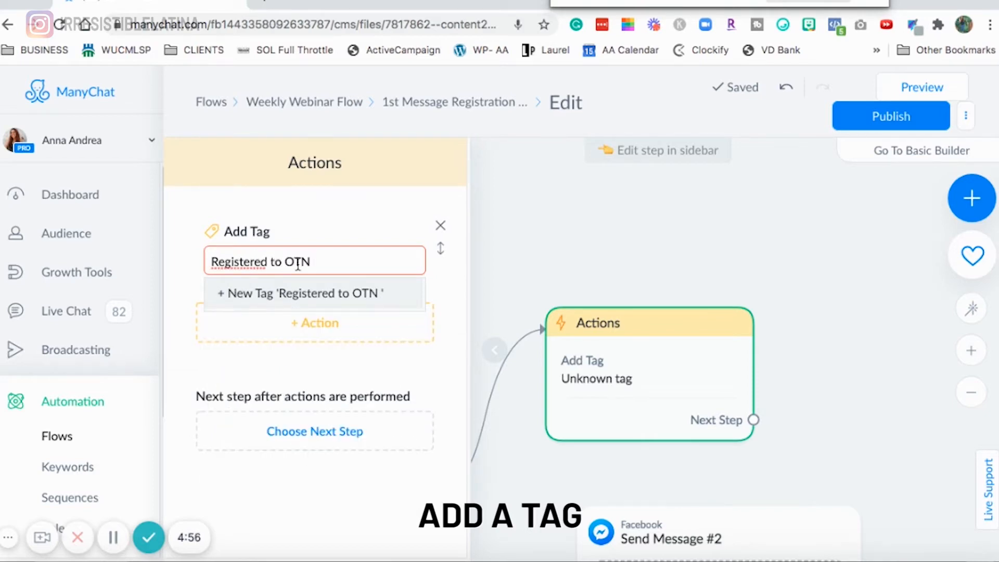
text(5 Myths Webinar Date)
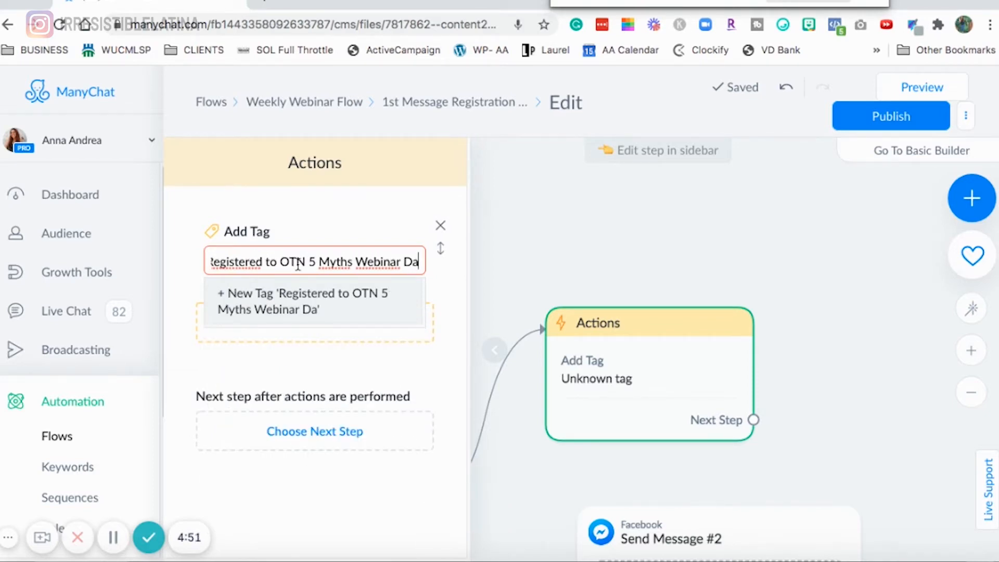
text( Oct)
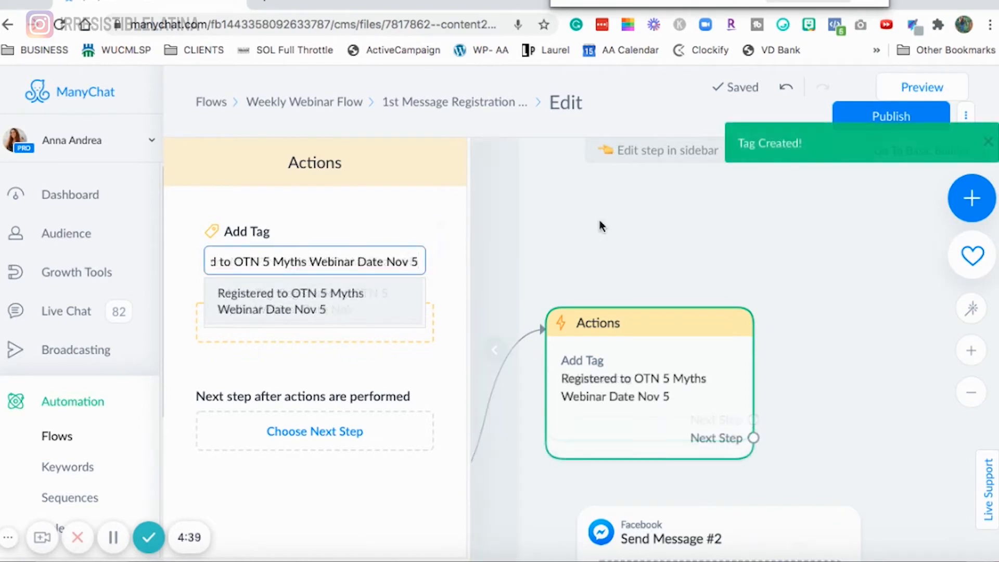
click(682, 225)
- Connect the Actions step's next step to Send Message #2
drag(800, 315, 510, 223)
drag(442, 462, 706, 277)
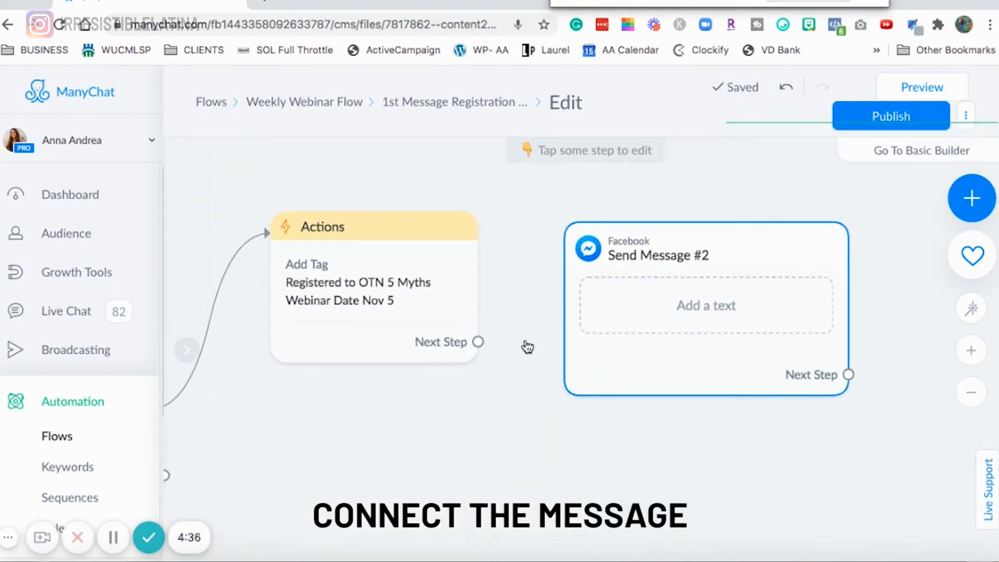
click(477, 342)
click(609, 244)
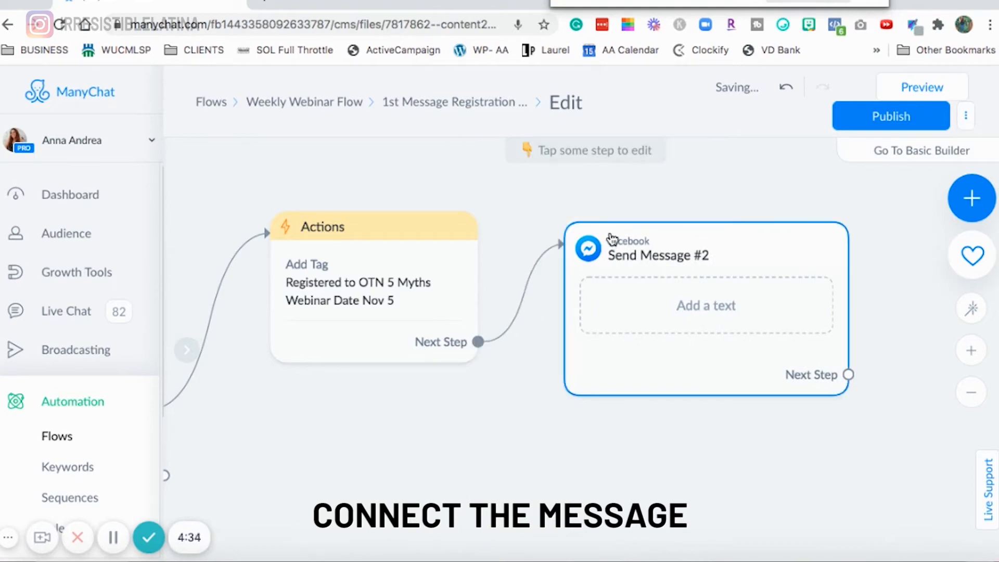
- Add a text block to Send Message #2 and set its content type to Other
click(714, 312)
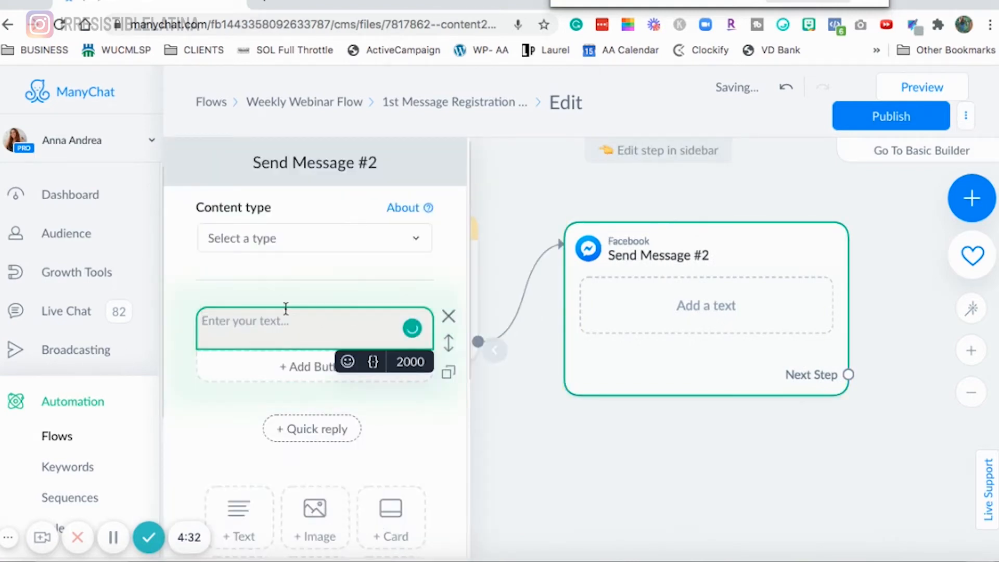
click(304, 241)
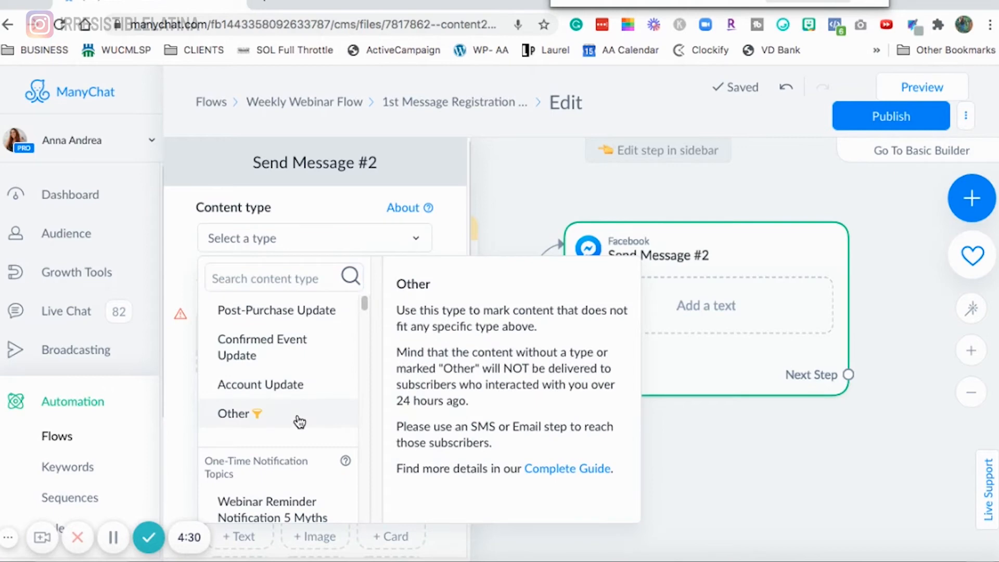
click(296, 417)
- Write the text confirming notifications for BOTH webinars and asking subscribers to watch their Messenger inbox for Notify Me messages
click(307, 338)
text(Great You h)
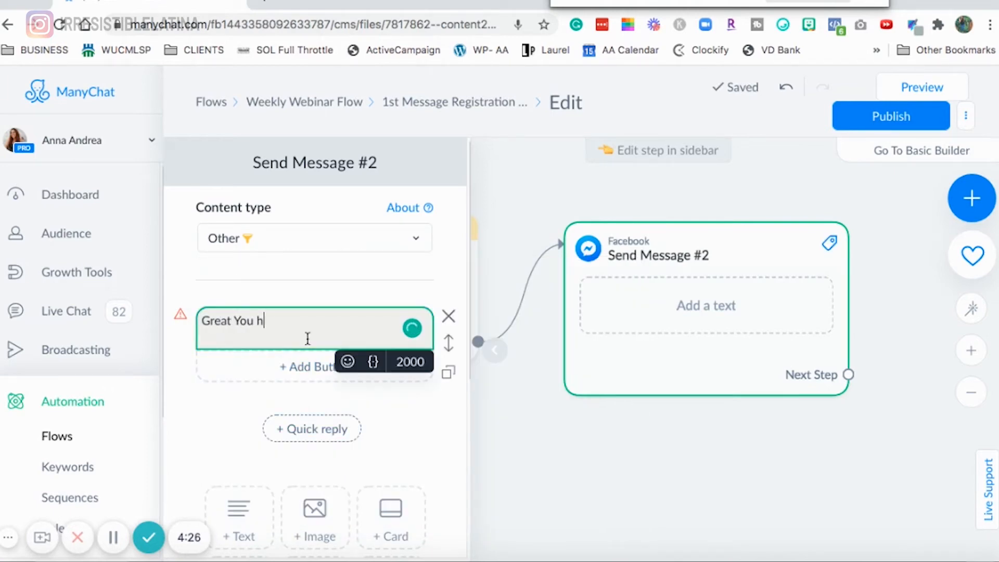
key(BackSpace)
text(will g)
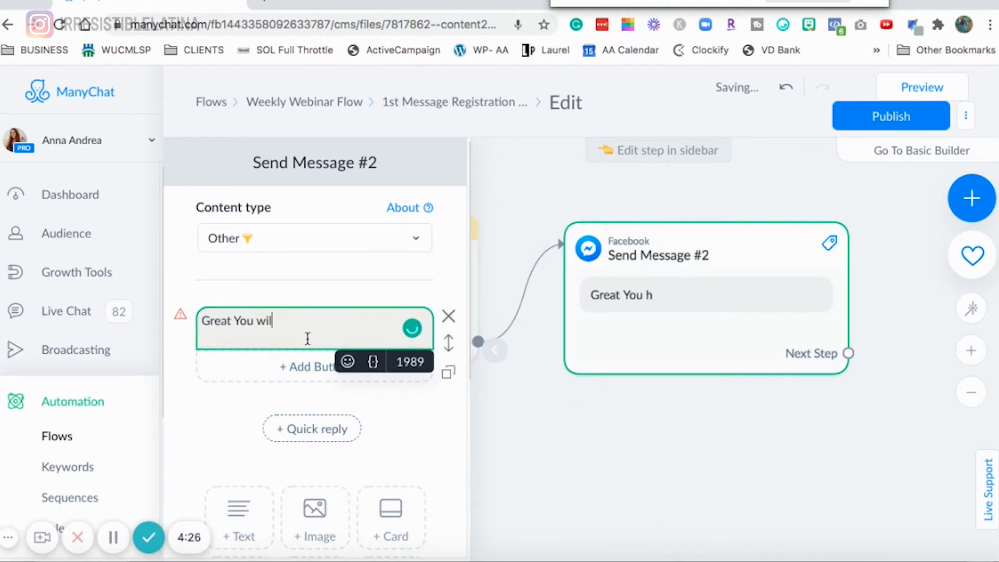
text(et notified for BOTH Webinar's this weeks and next weeks.)
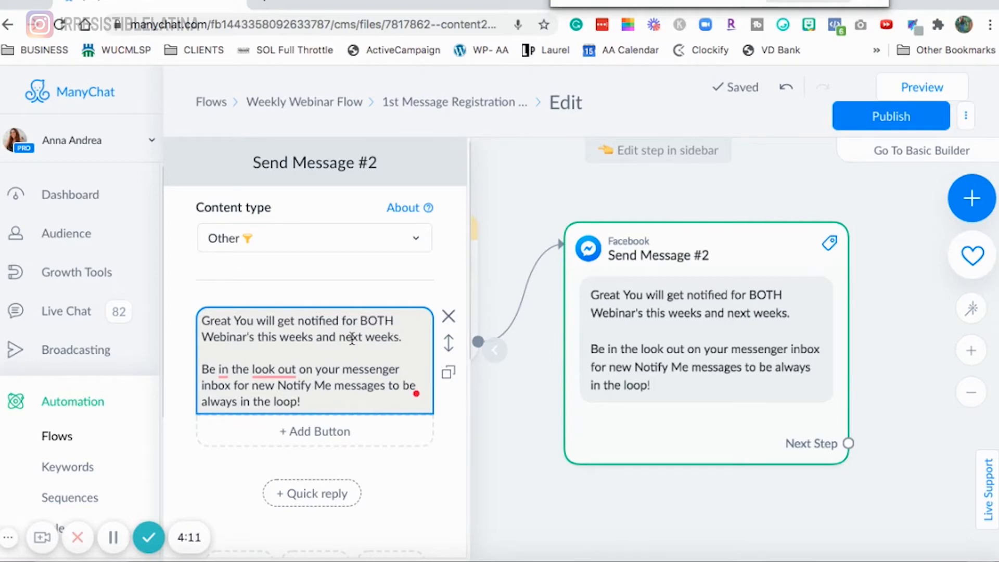
- Correct 'look out' to 'lookout' and delete the stray word after 'in the loop!'
scroll(333, 345, down, 1)
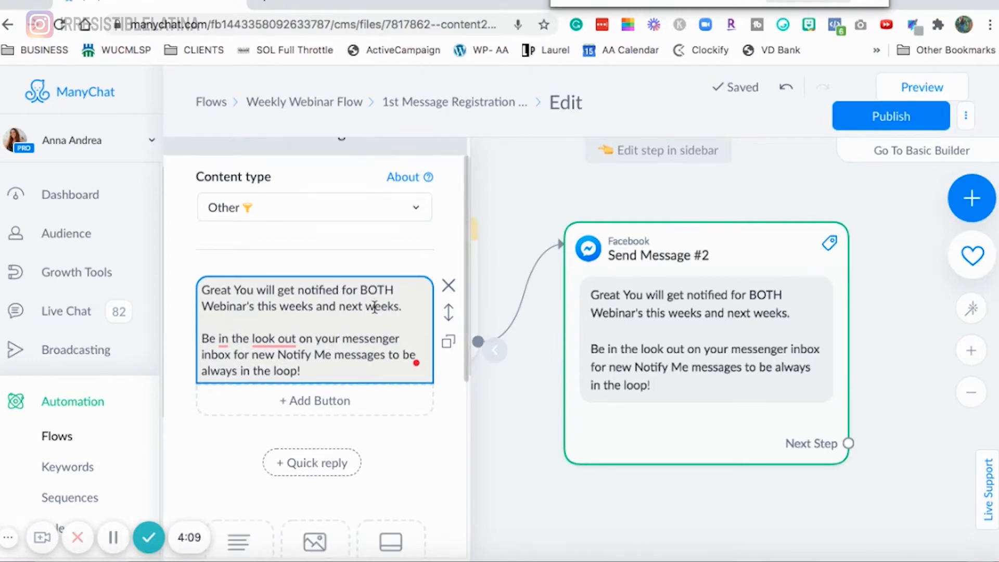
mouse_move(285, 339)
click(276, 382)
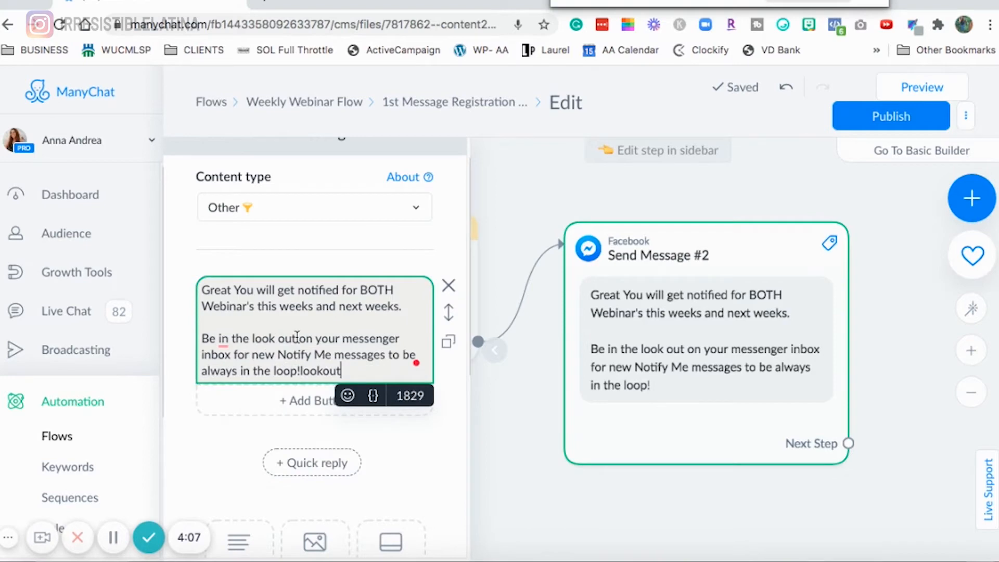
click(280, 338)
key(BackSpace)
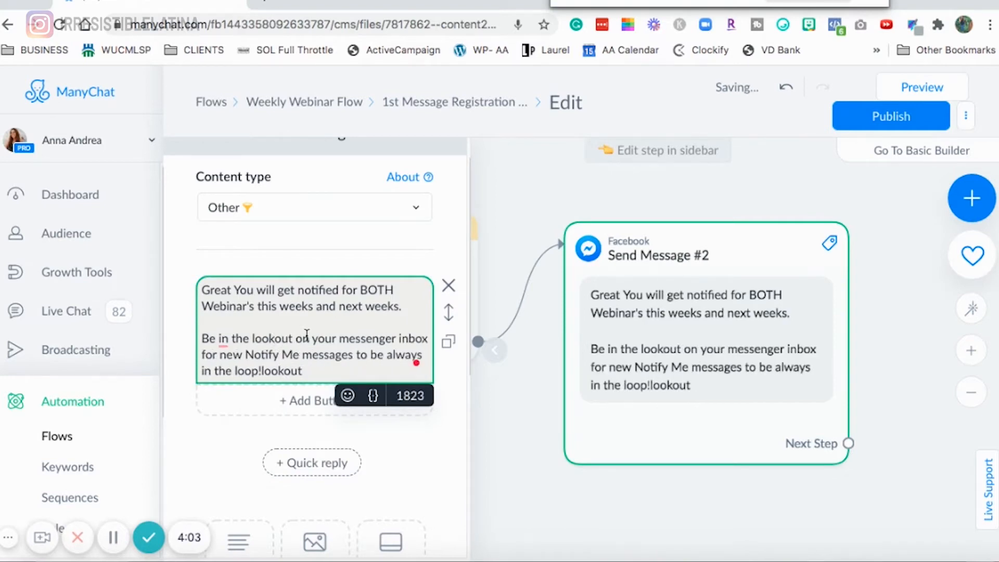
click(299, 328)
double_click(272, 369)
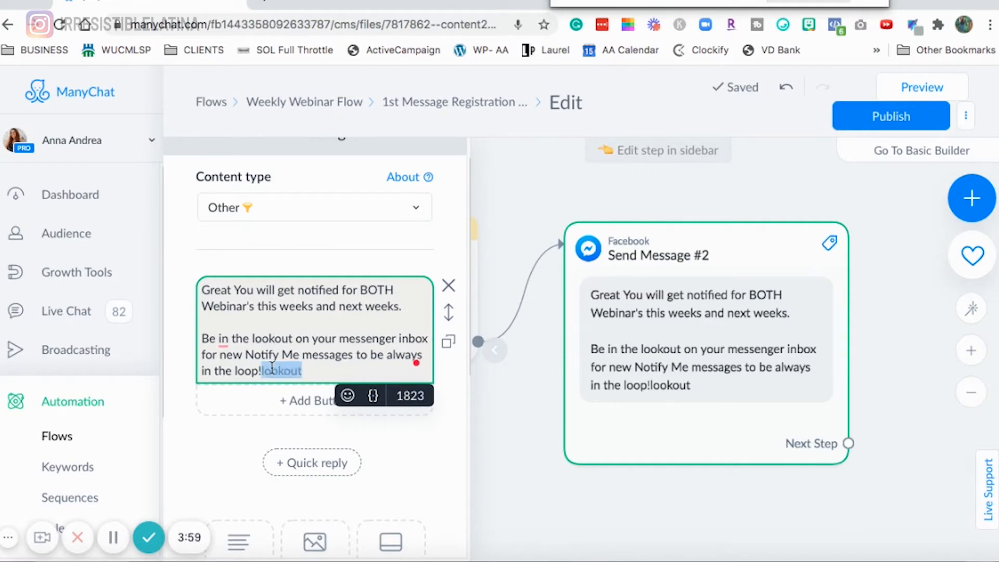
key(BackSpace)
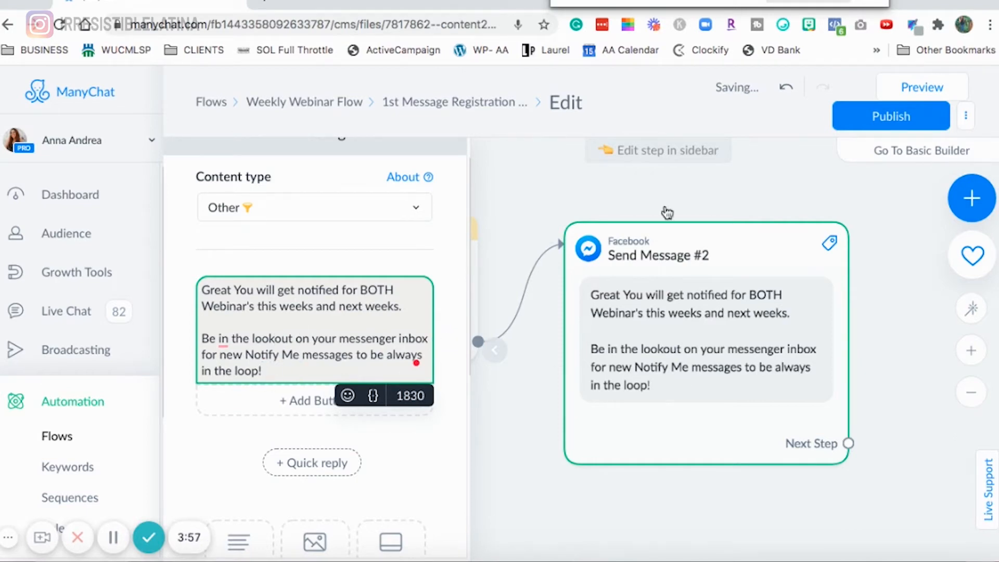
- Insert a raised-hands emoji after 'in the loop!' in the message
click(783, 26)
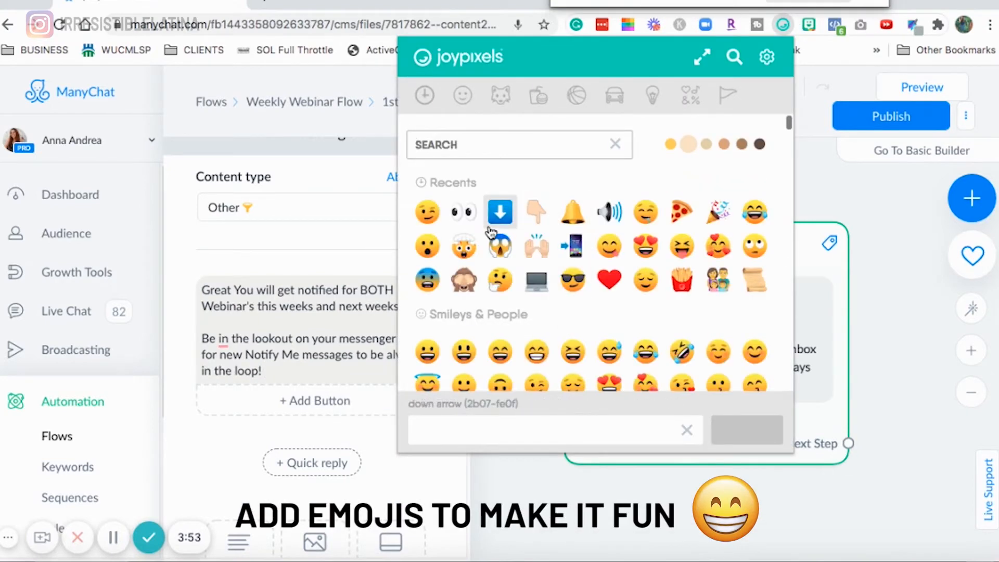
click(537, 252)
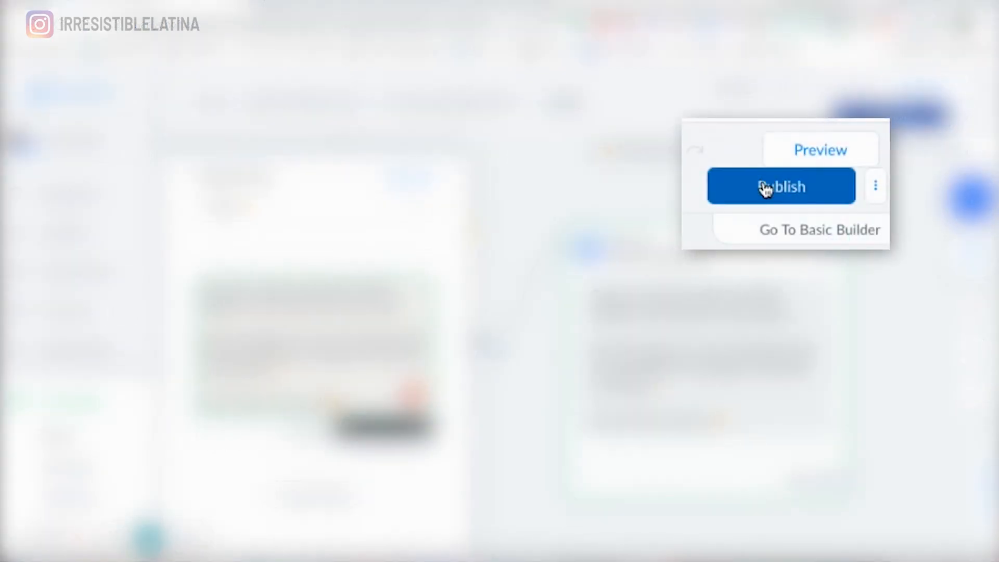
- Publish the flow and review the connected steps on the canvas
click(872, 117)
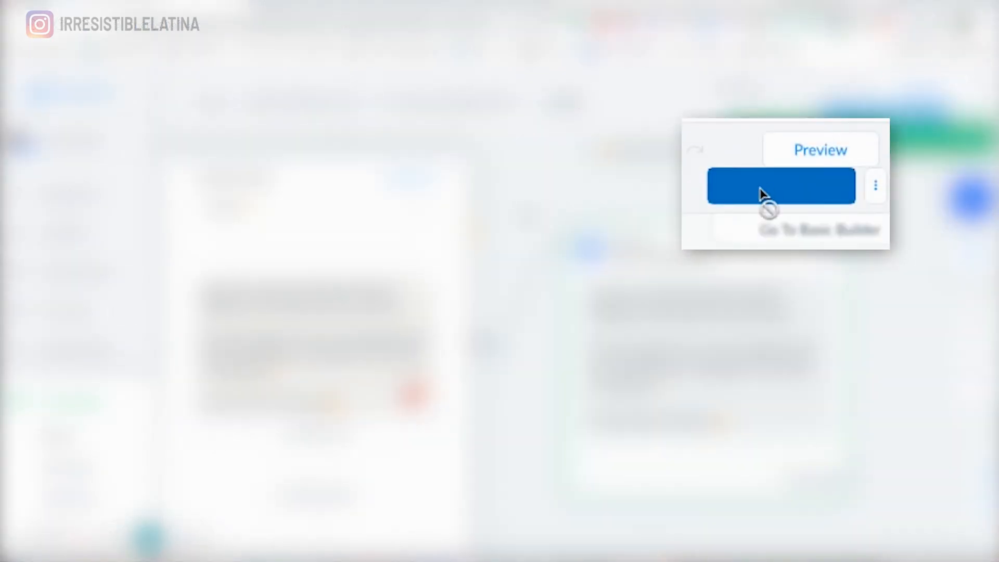
drag(640, 195, 577, 295)
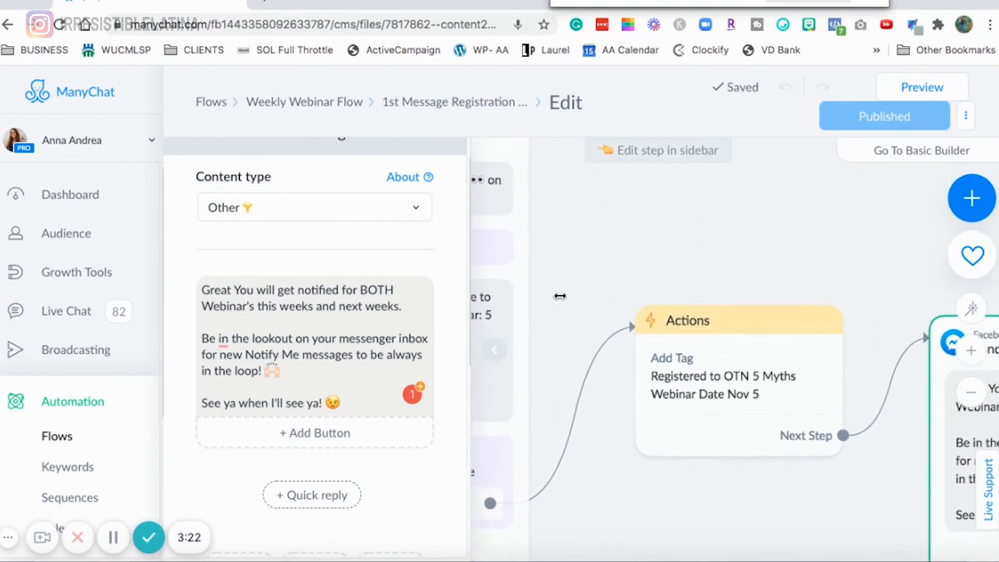
drag(544, 191, 971, 281)
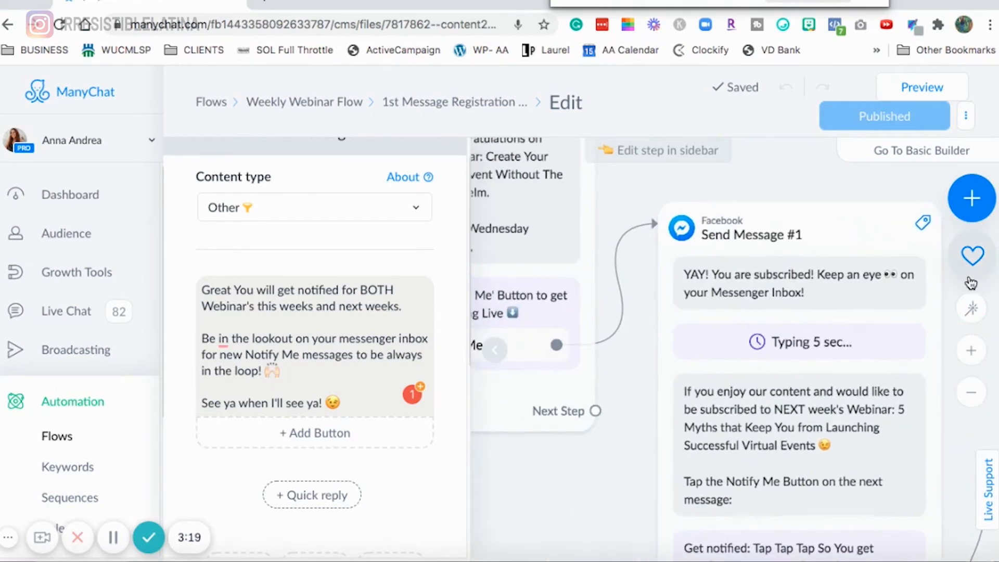
drag(624, 180, 959, 381)
drag(569, 234, 469, 149)
drag(832, 230, 433, 165)
drag(864, 238, 731, 98)
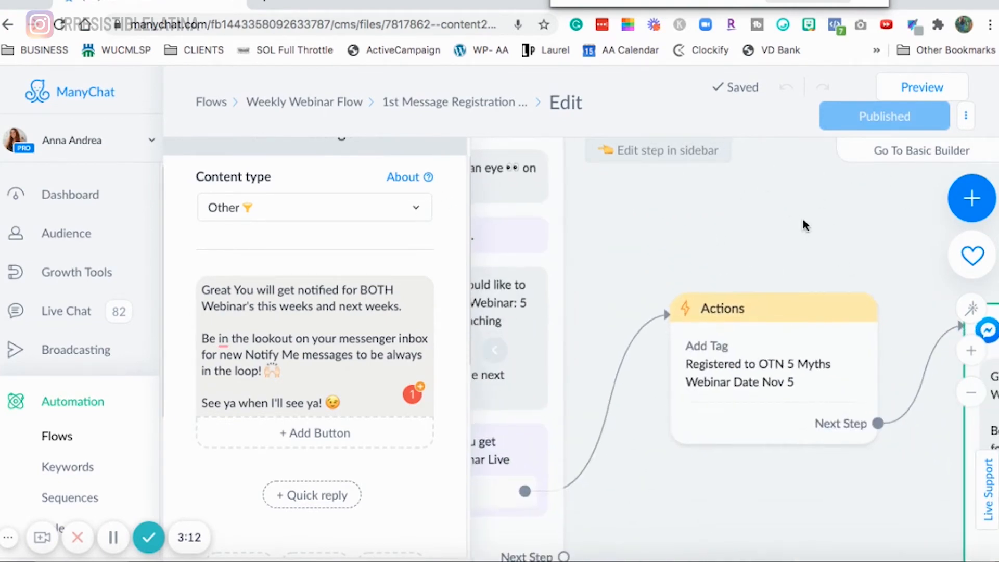
drag(866, 229, 516, 179)
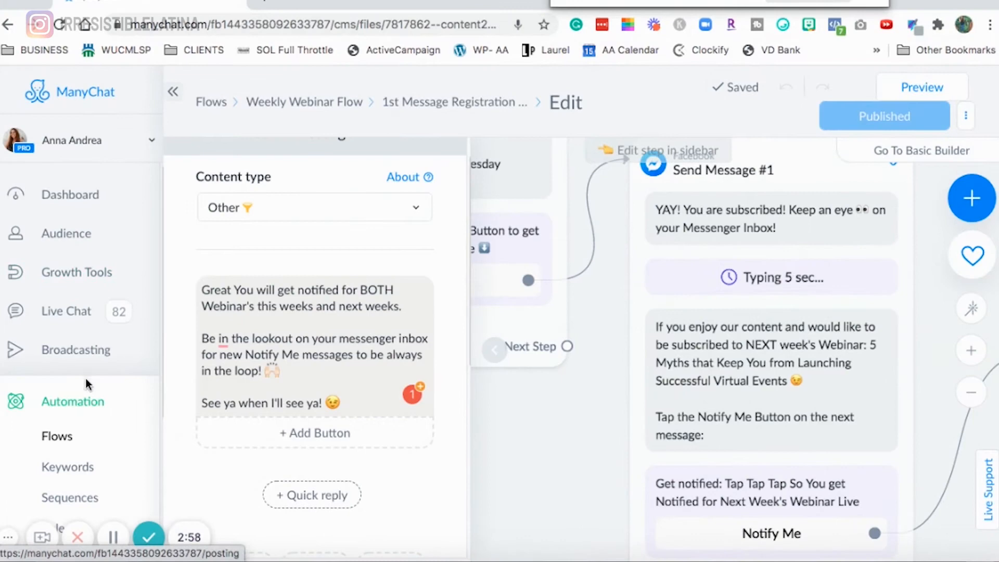
- Open the OTN Topics settings and browse the list of one-time notification topics
scroll(94, 364, down, 4)
click(73, 428)
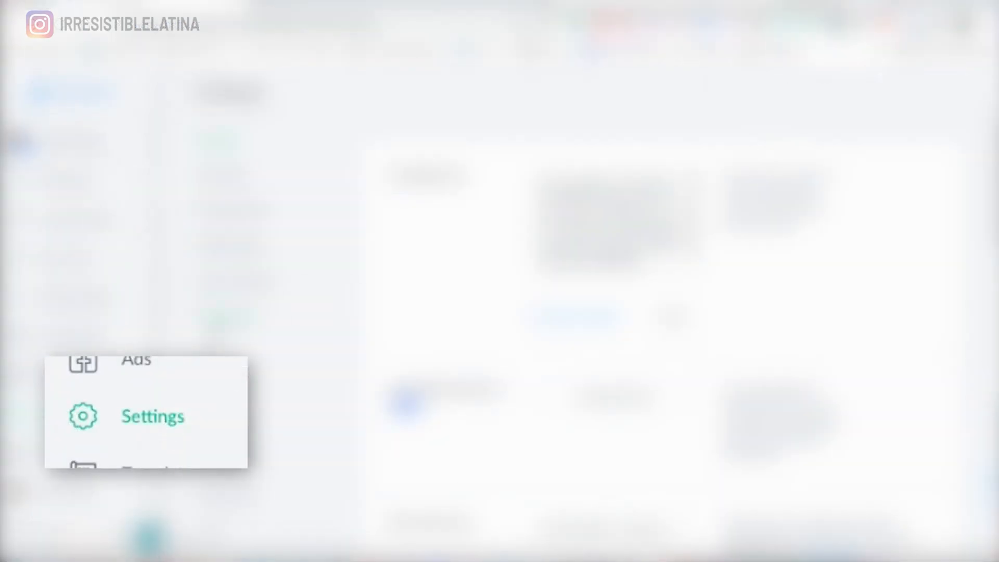
click(227, 318)
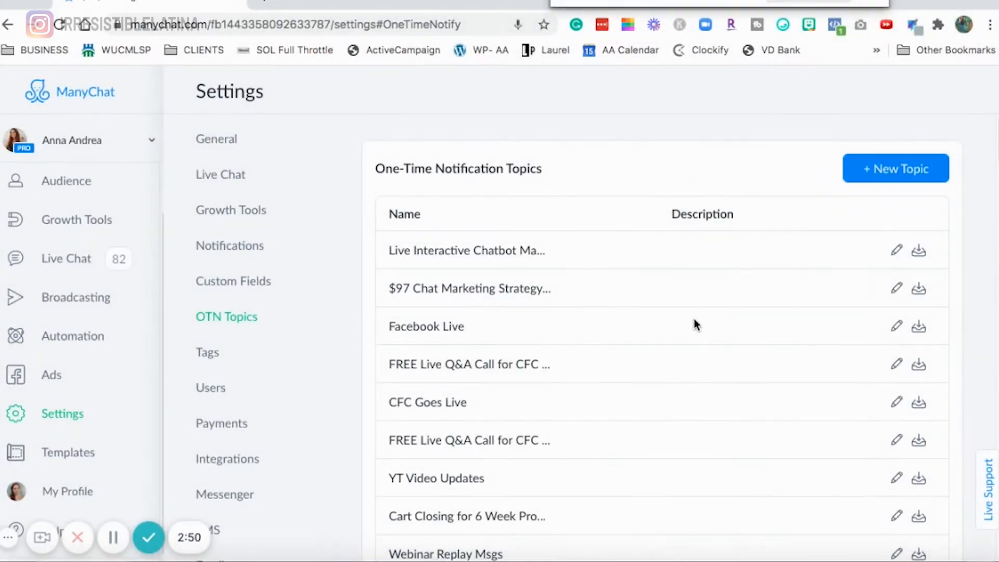
scroll(694, 318, down, 5)
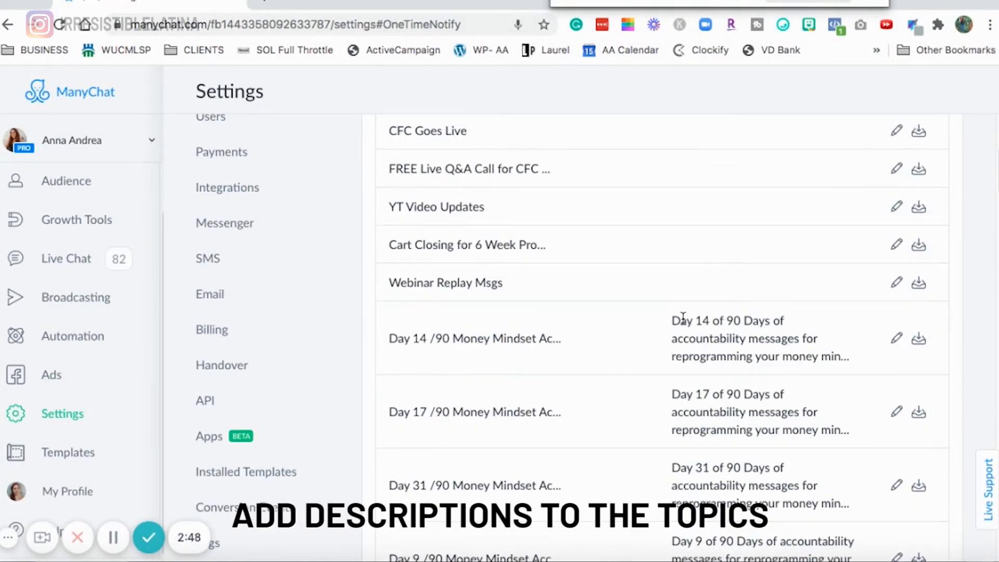
scroll(674, 318, down, 10)
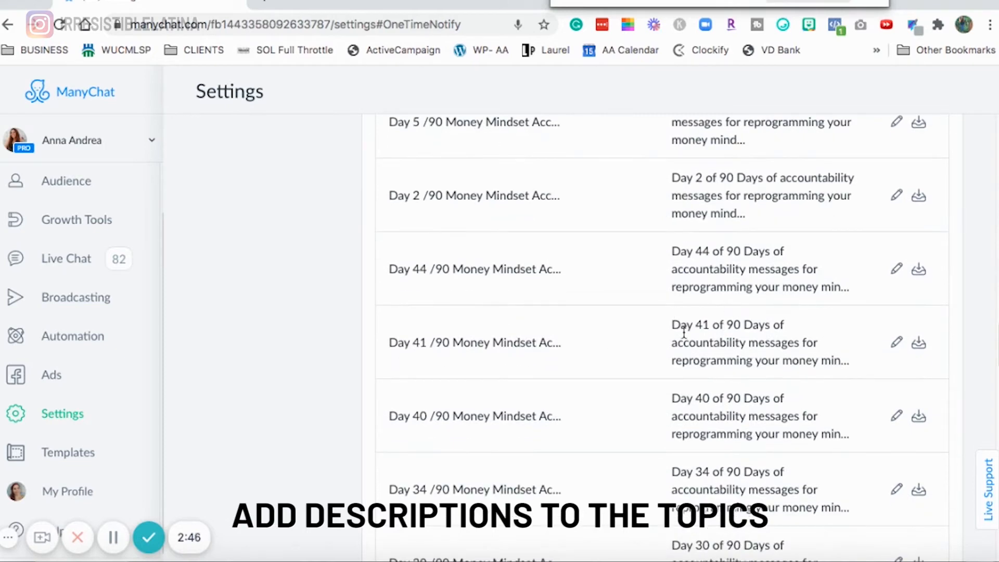
scroll(676, 343, down, 1)
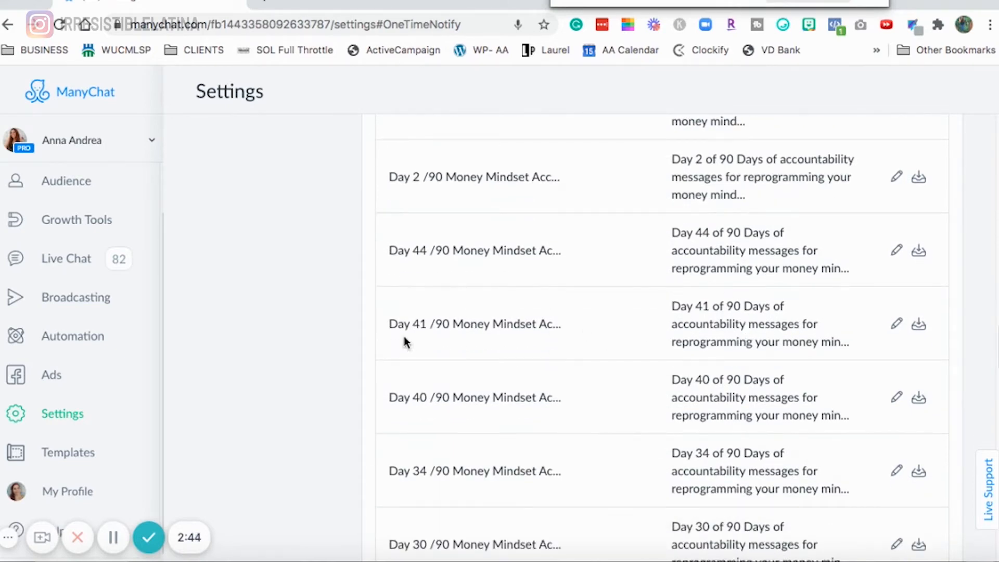
scroll(598, 307, down, 15)
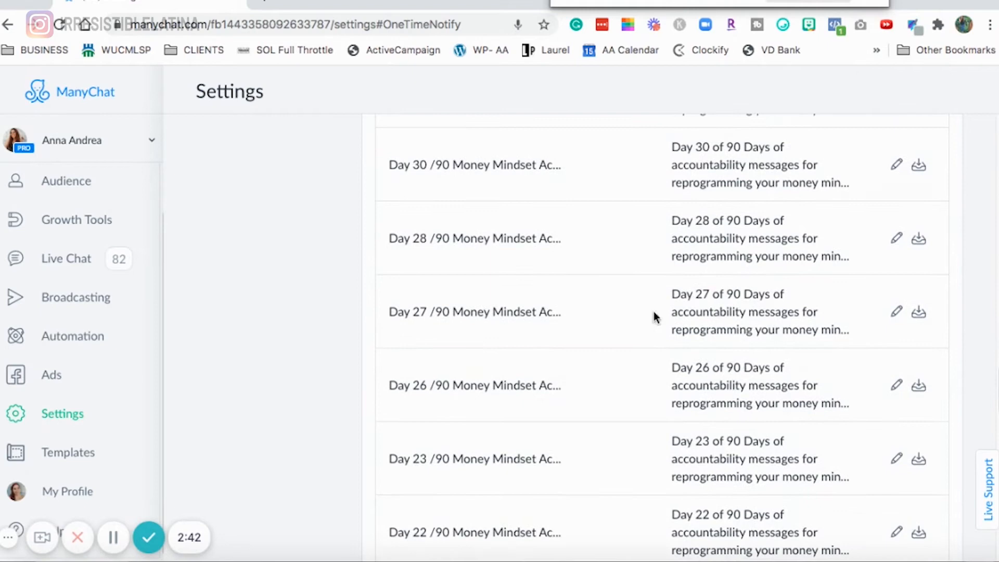
scroll(680, 310, down, 10)
scroll(679, 311, down, 3)
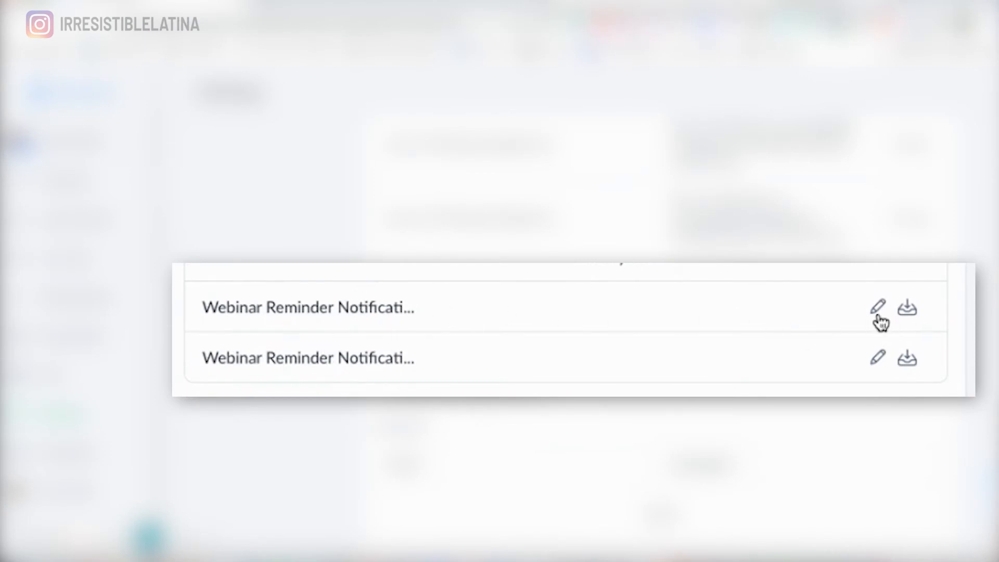
- Describe the Webinar Reminder Notification Irresistible Virtual Event topic as 'This message will let the user know about the Webinar Irresistible Virtual Event going live so that they do not miss it.'
click(895, 349)
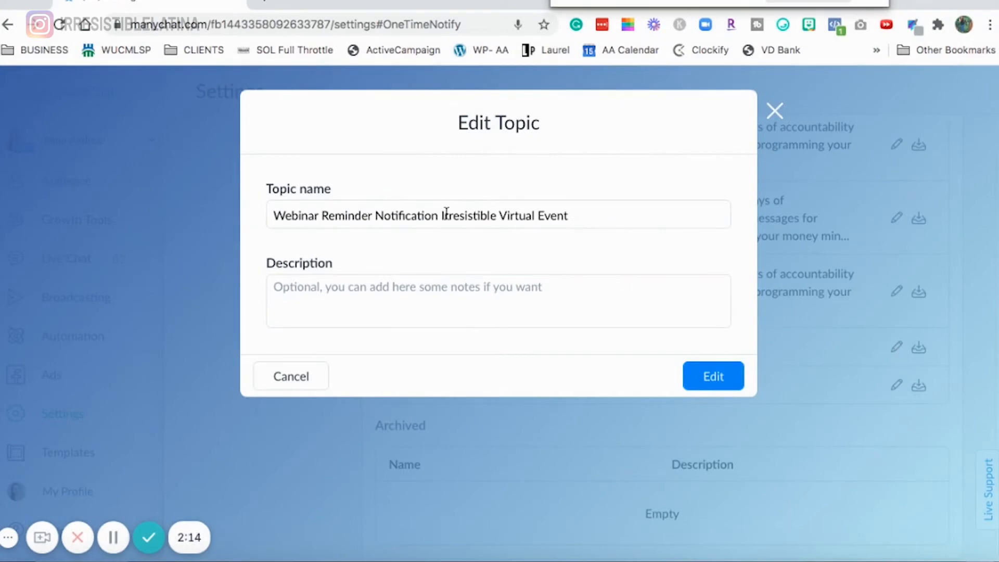
drag(598, 219, 258, 225)
key(ctrl+c)
text(s)
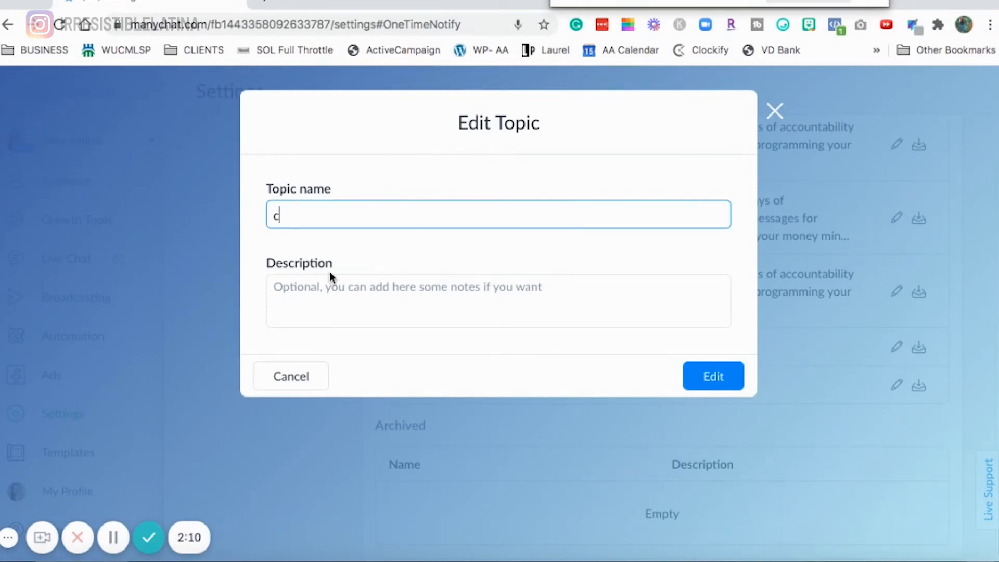
key(ctrl+z)
click(332, 288)
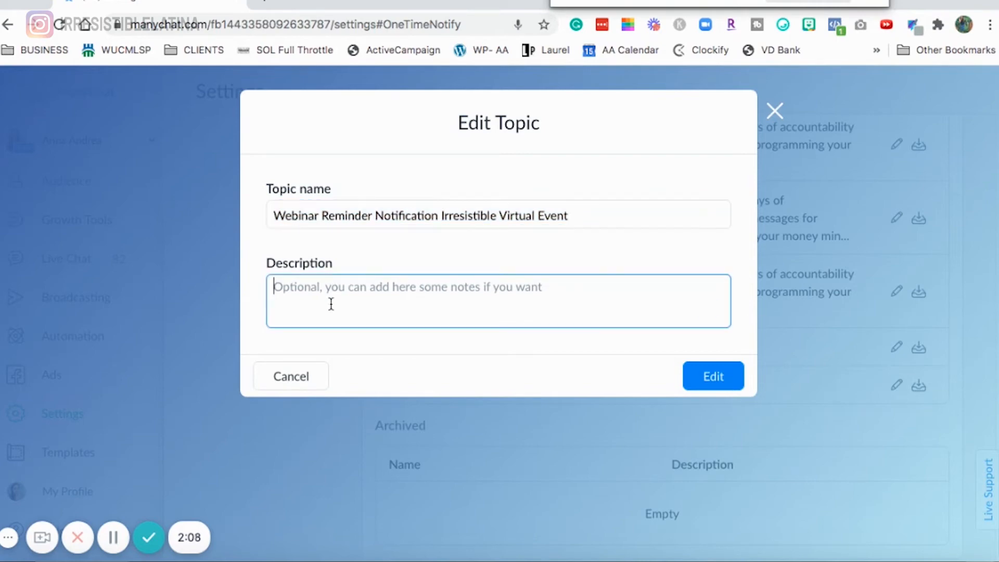
key(ctrl+v)
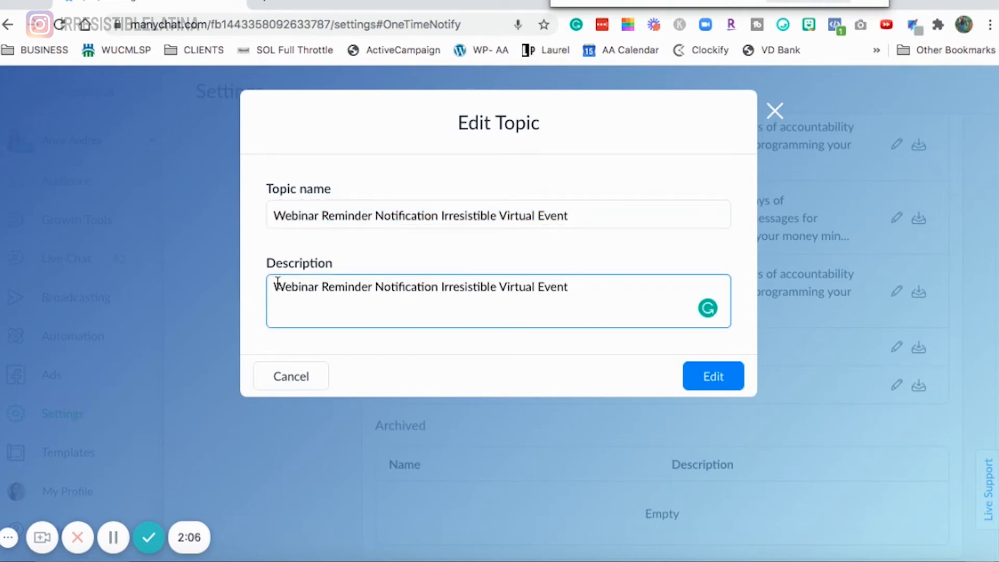
text(This message will tell)
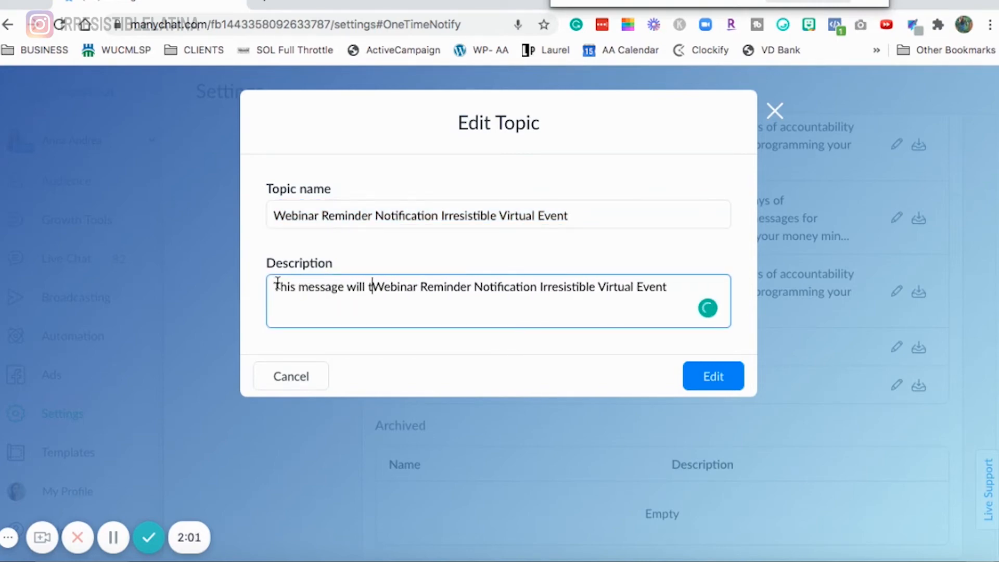
key(BackSpace)
key(BackSpace)
key(BackSpace)
key(BackSpace)
key(BackSpace)
text(let the user)
text(know about the)
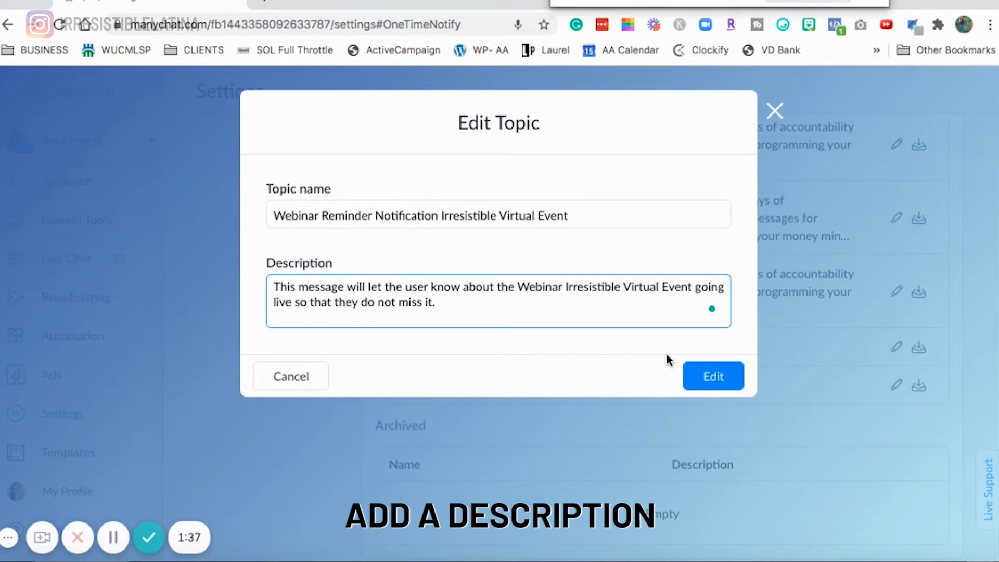
click(721, 376)
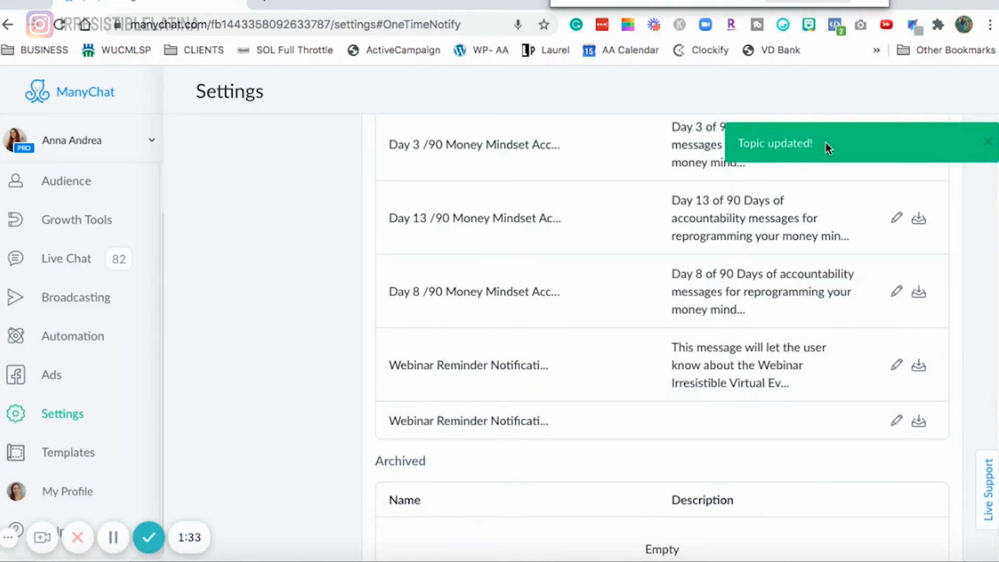
- Open the Webinar Reminder Notification 5 Myths Successful Virtual Events topic and save its description
click(896, 423)
click(440, 306)
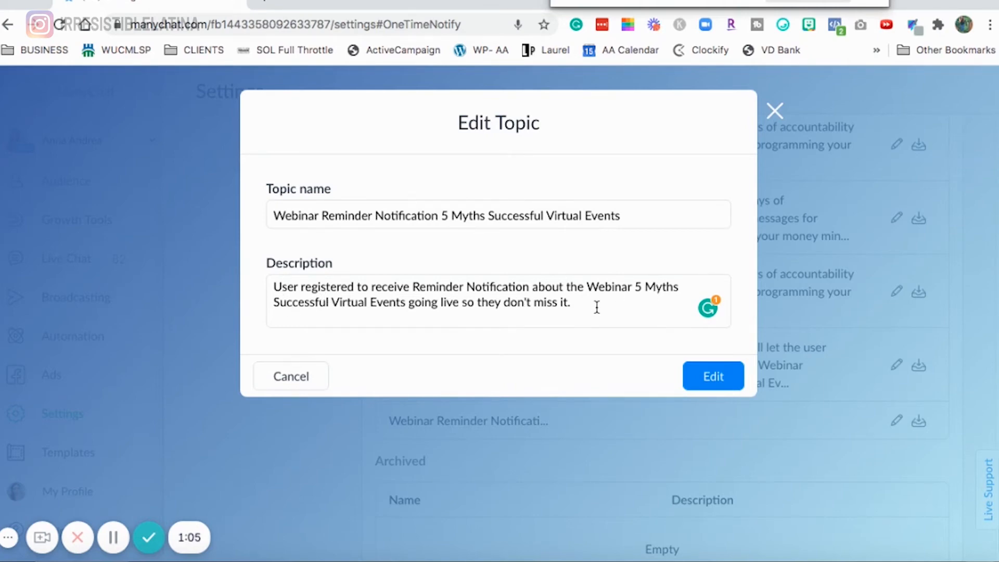
click(718, 388)
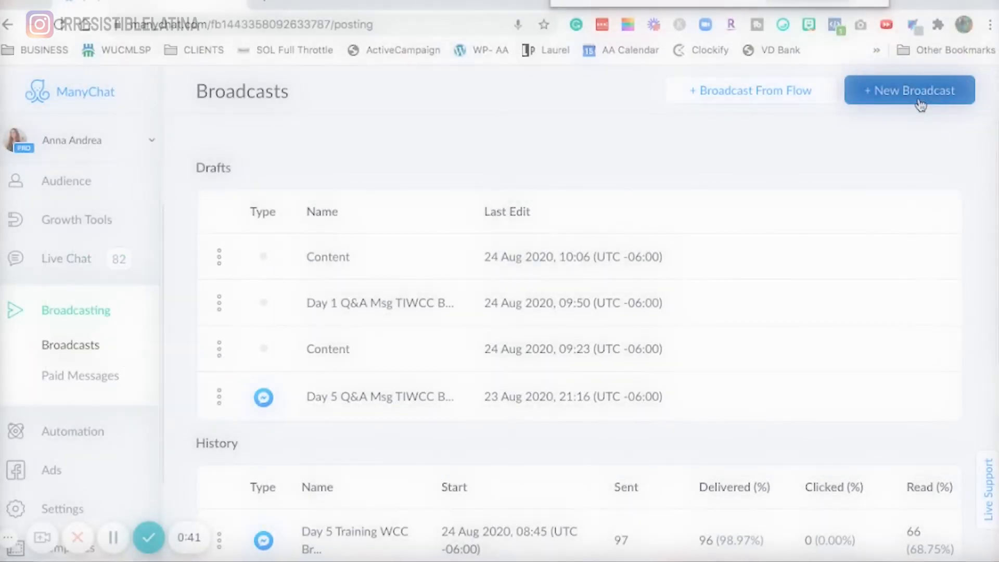
- Create a new Messenger broadcast and open its Facebook Post step for editing
click(916, 98)
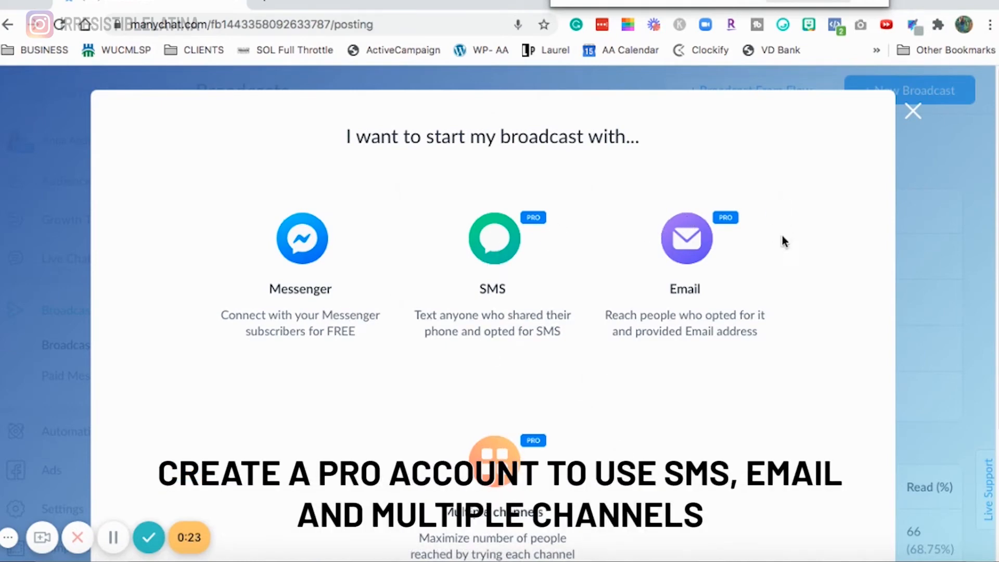
click(328, 264)
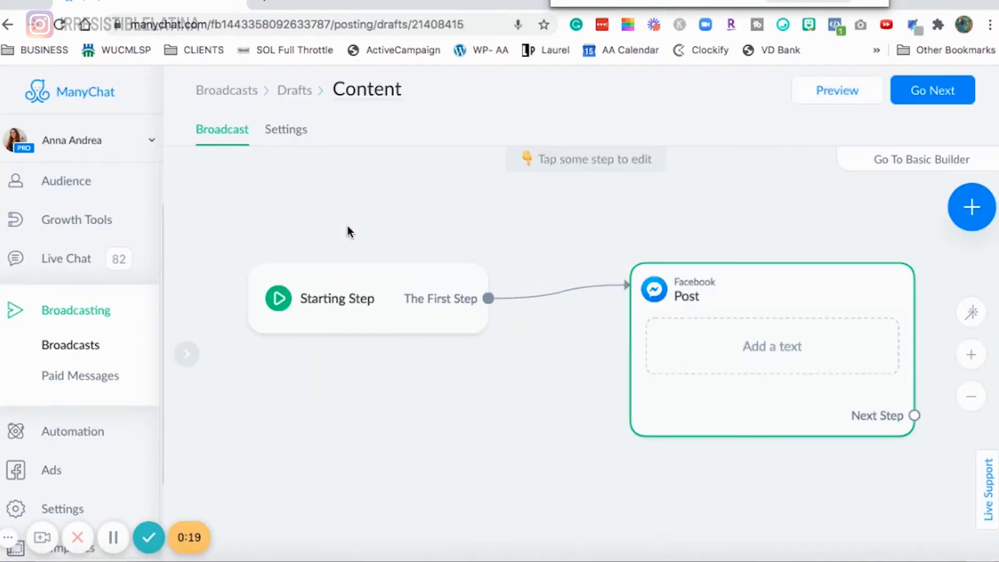
click(345, 307)
click(824, 209)
drag(824, 208, 408, 238)
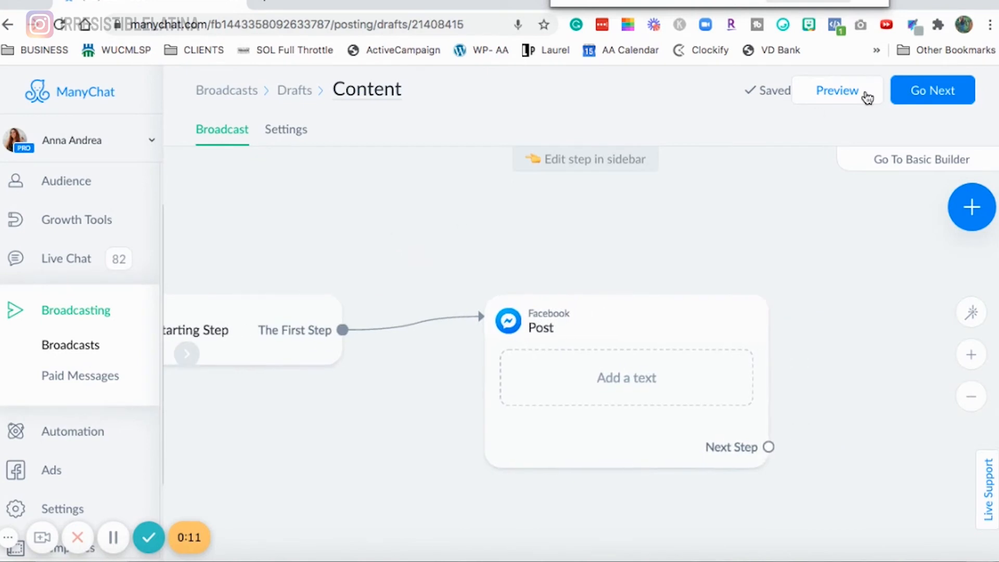
click(591, 337)
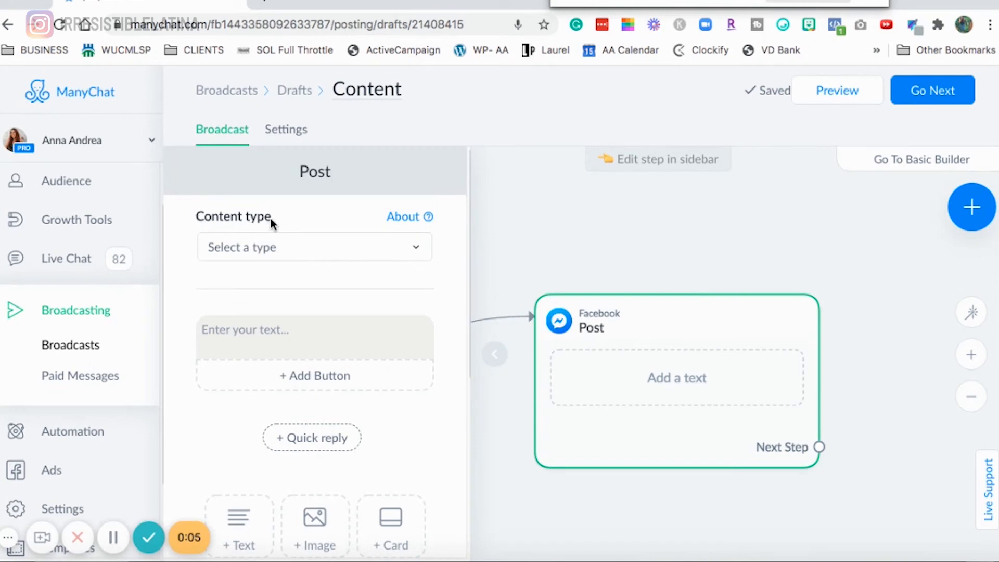
- Set the Post's content type to the Webinar Reminder Notification Irresistible Virtual Event one-time notification topic
click(334, 250)
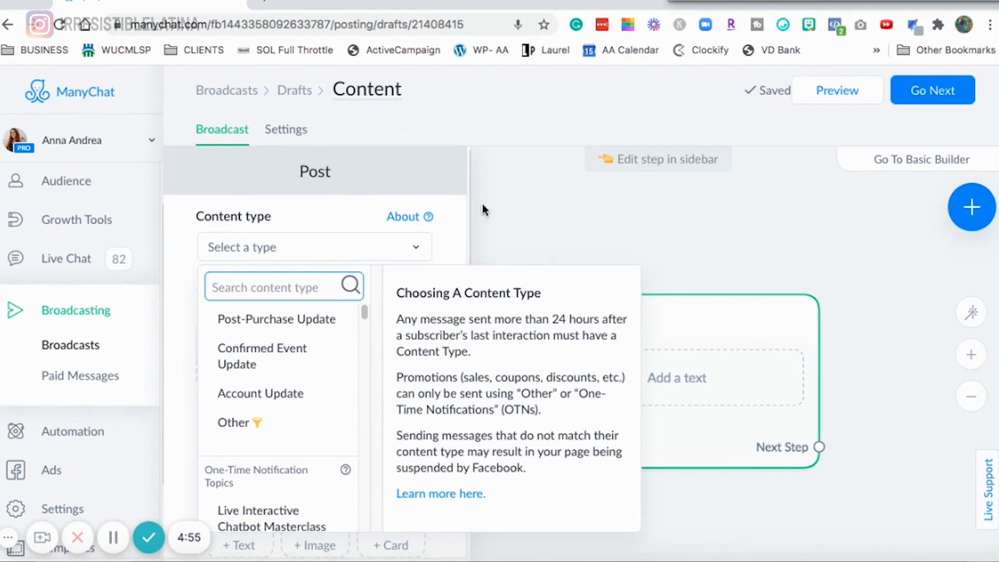
scroll(286, 467, down, 2)
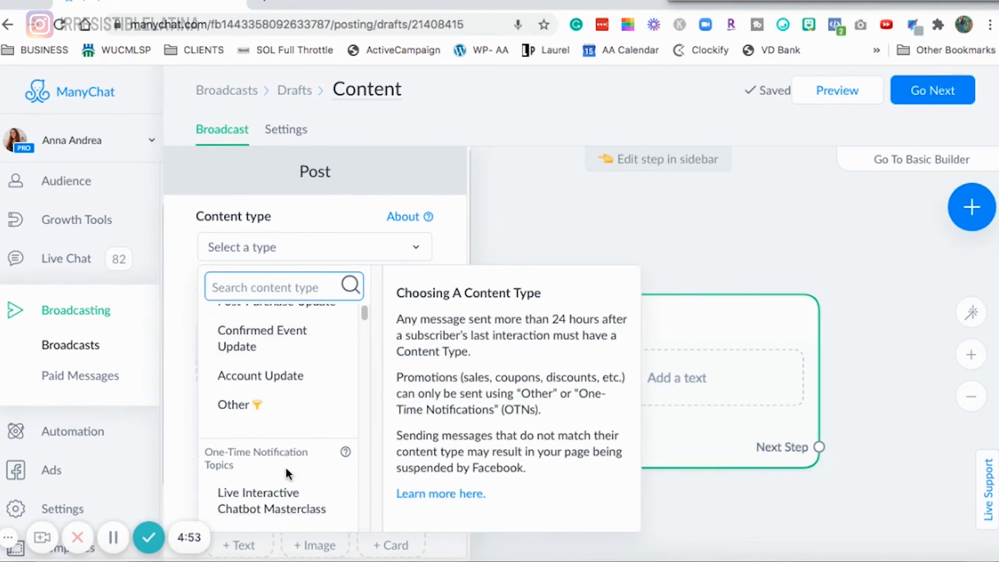
mouse_move(201, 429)
mouse_down()
mouse_move(234, 430)
mouse_move(205, 426)
mouse_up()
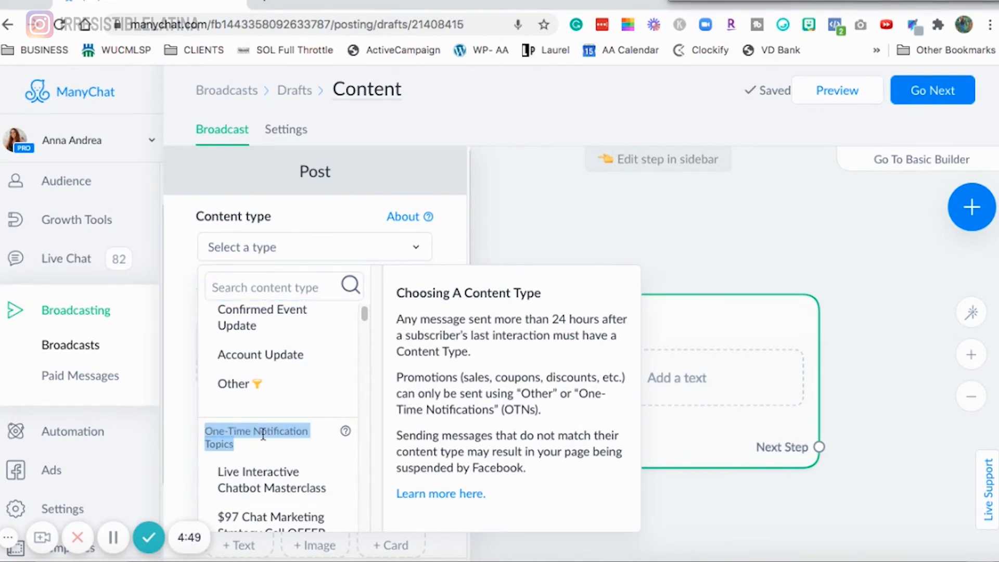
scroll(262, 437, down, 5)
scroll(264, 442, down, 10)
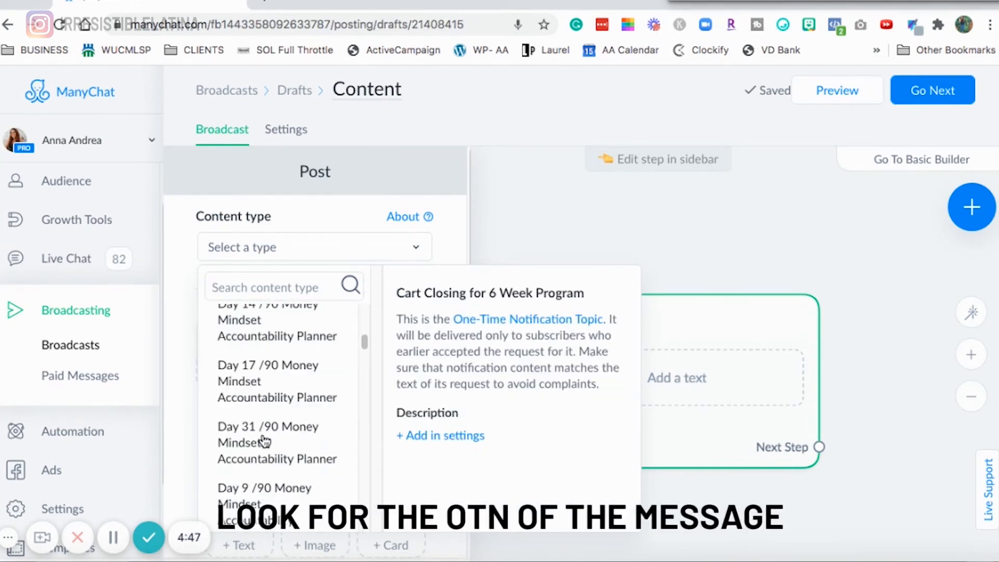
scroll(264, 441, down, 6)
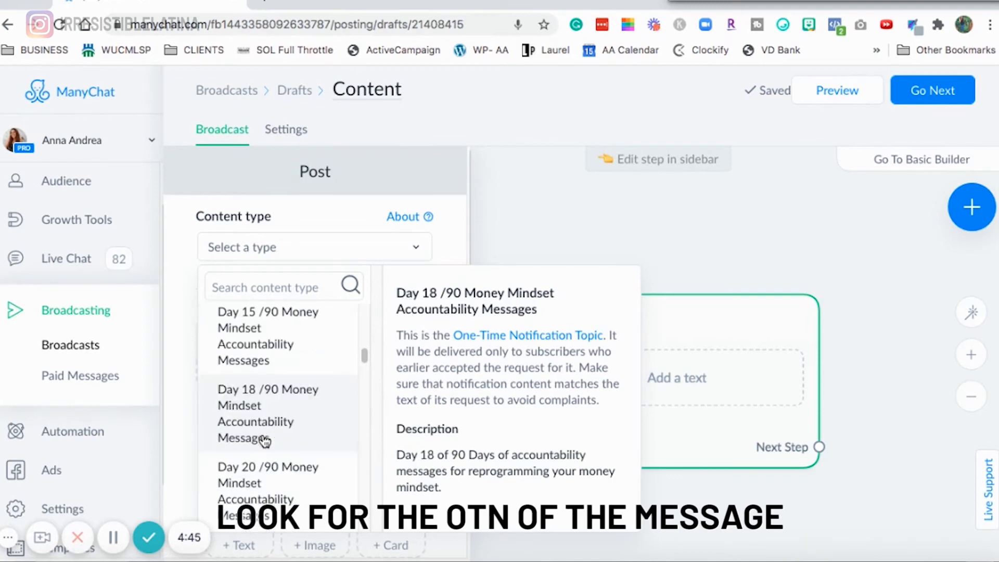
scroll(264, 441, down, 8)
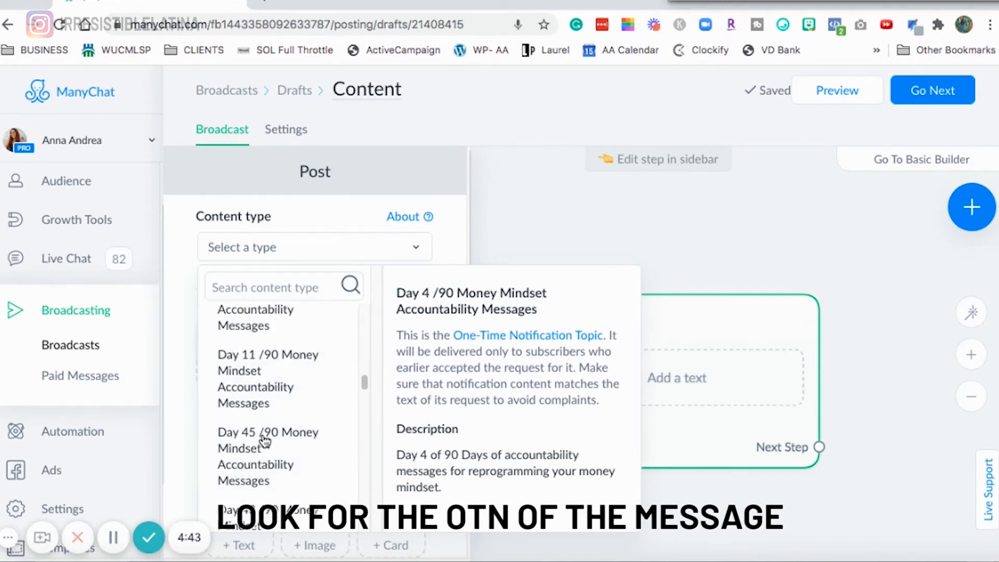
scroll(264, 441, down, 8)
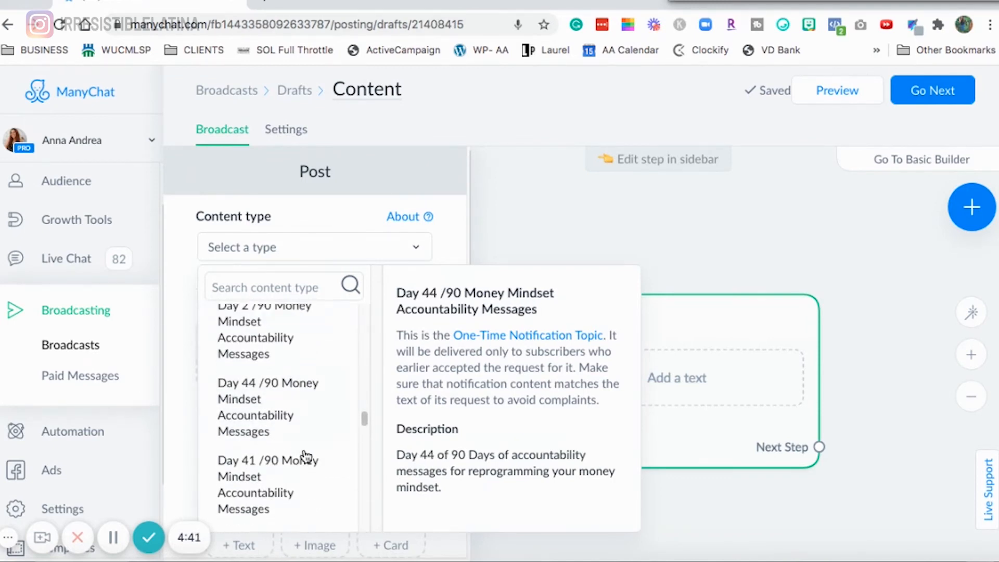
scroll(309, 468, down, 8)
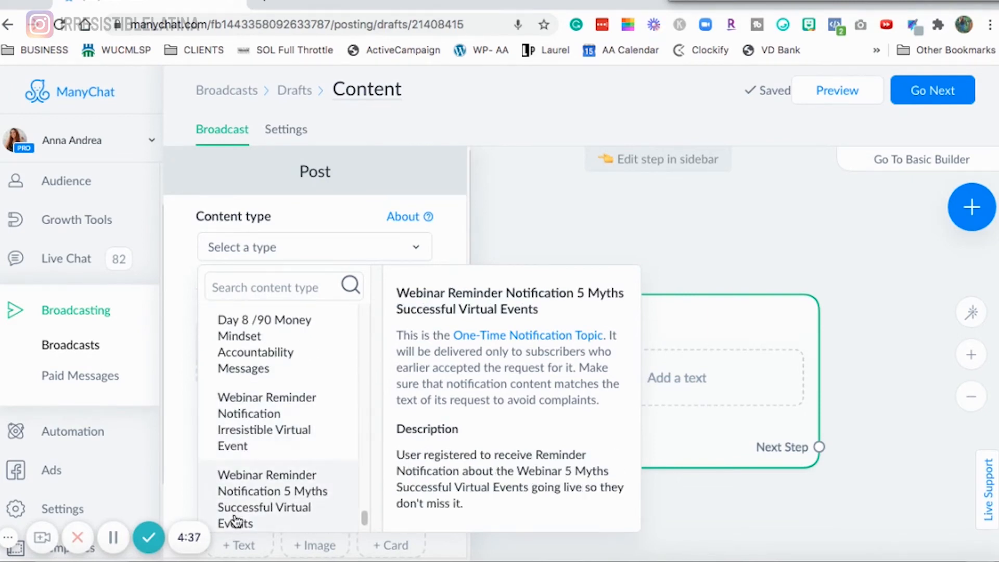
click(293, 433)
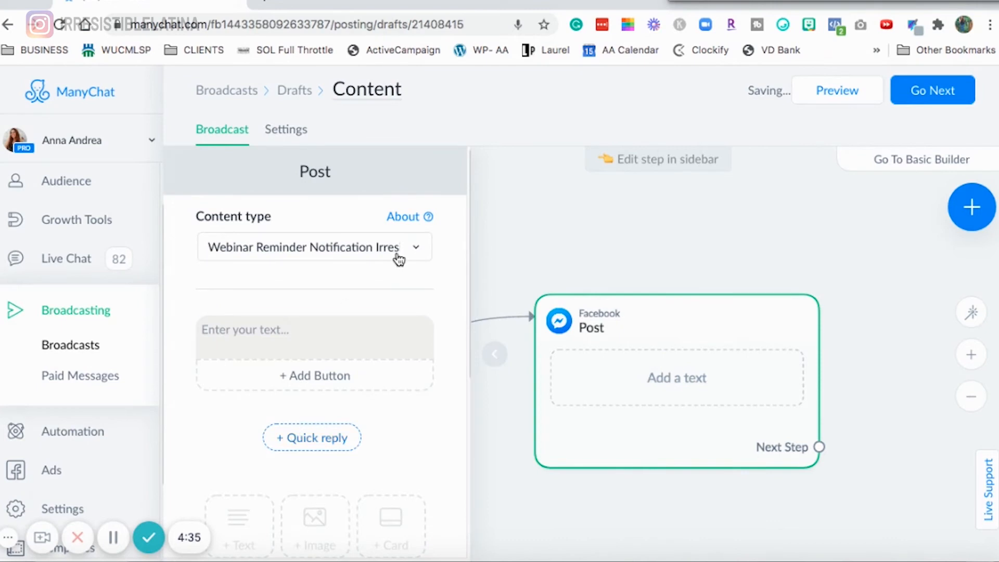
- Paste the copied 'It's Training Time' webinar reminder message into the Post's text block
click(321, 341)
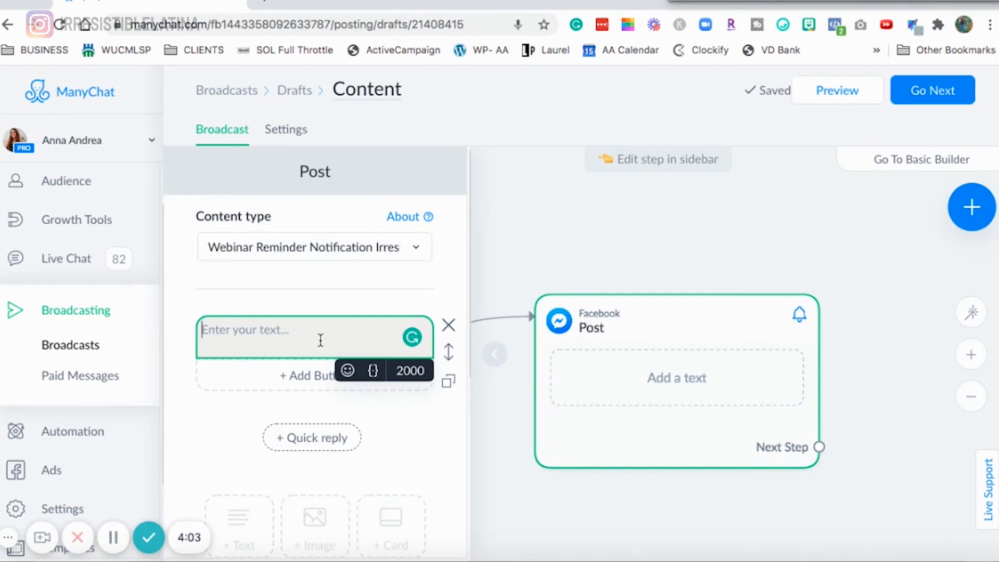
text(🎉 It's Training Time First Name 📢  The Webinar Create Your Own Irresistible Virtual Event without the planning and tech overwhelm is starting in 10 mins!  Get your pen 🖊 and paper 📒 ready to take notes and your fave beverage. ☕  Tap the button below to access it:)
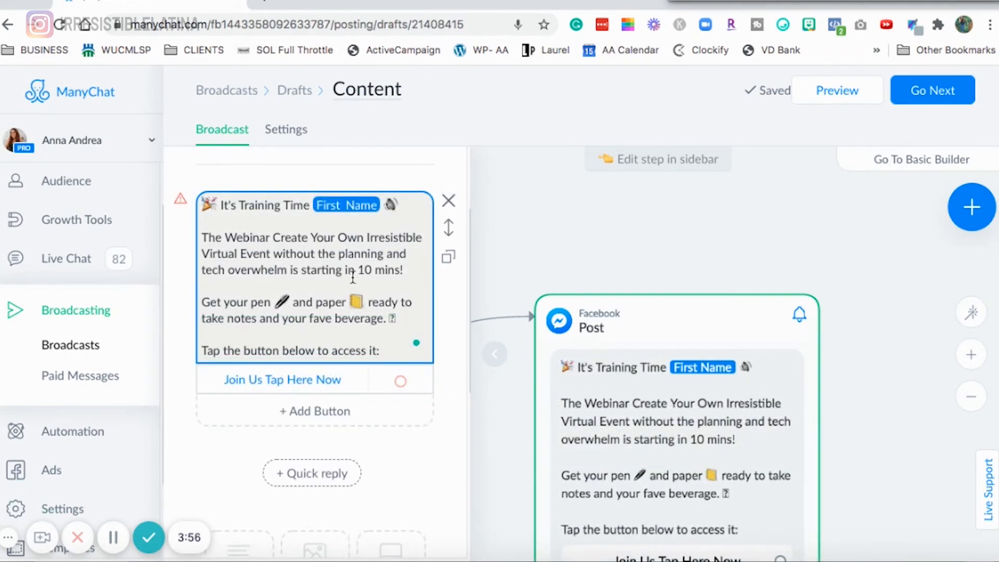
scroll(353, 275, up, 2)
scroll(352, 274, down, 5)
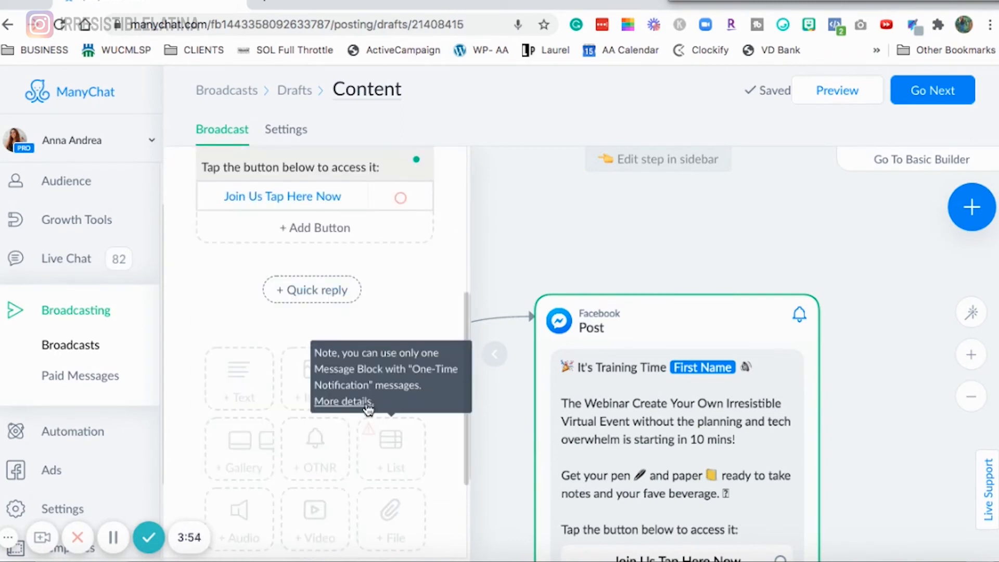
scroll(319, 422, down, 2)
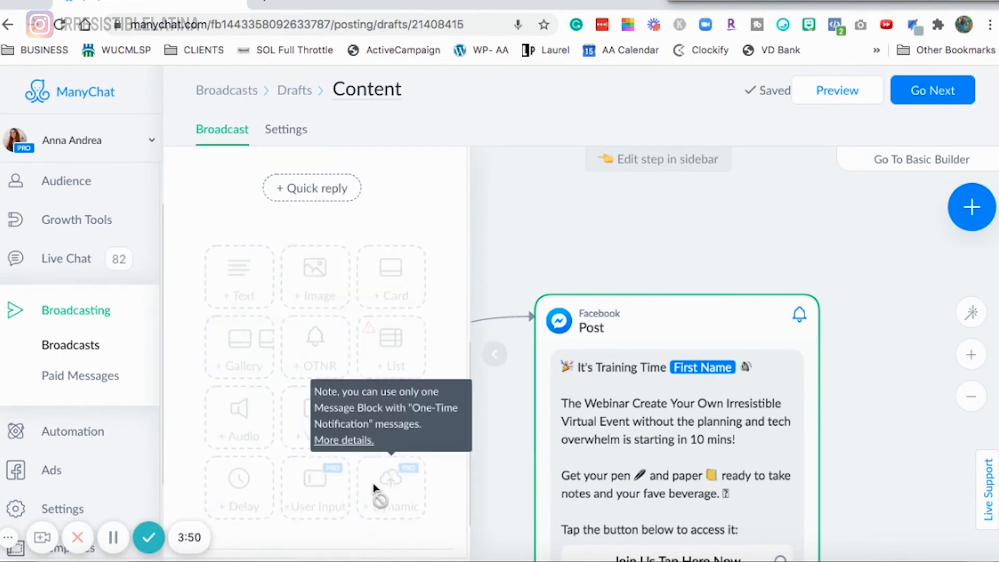
scroll(284, 450, down, 1)
scroll(279, 416, down, 1)
scroll(331, 366, up, 8)
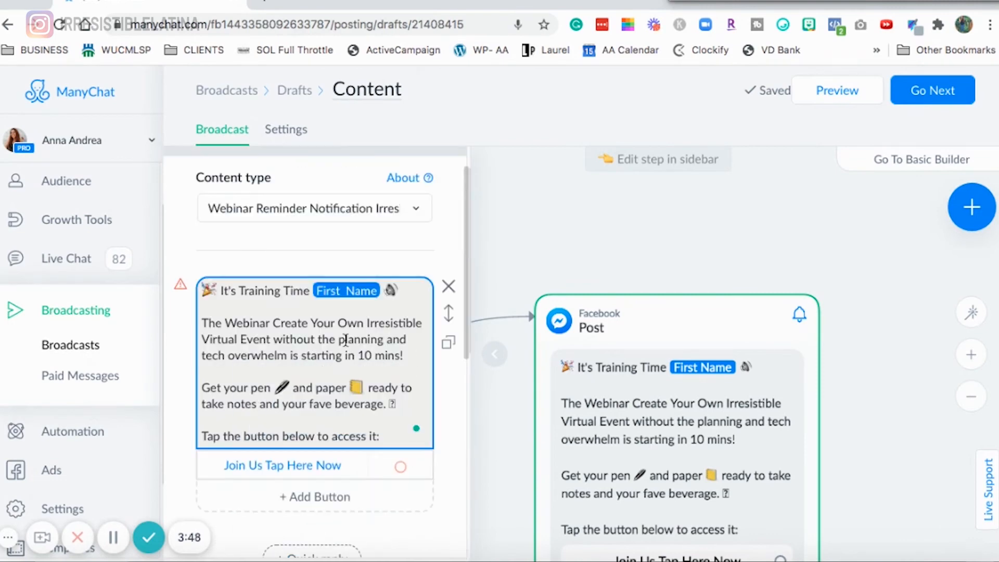
scroll(331, 365, down, 1)
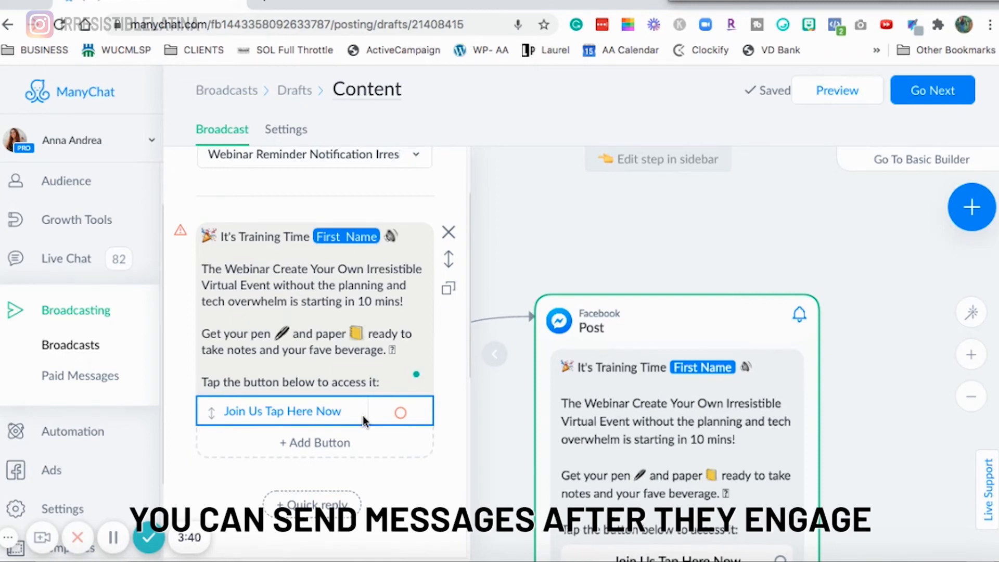
- Make the 'Join Us Tap Here Now' button open the website zoom.us/
click(259, 418)
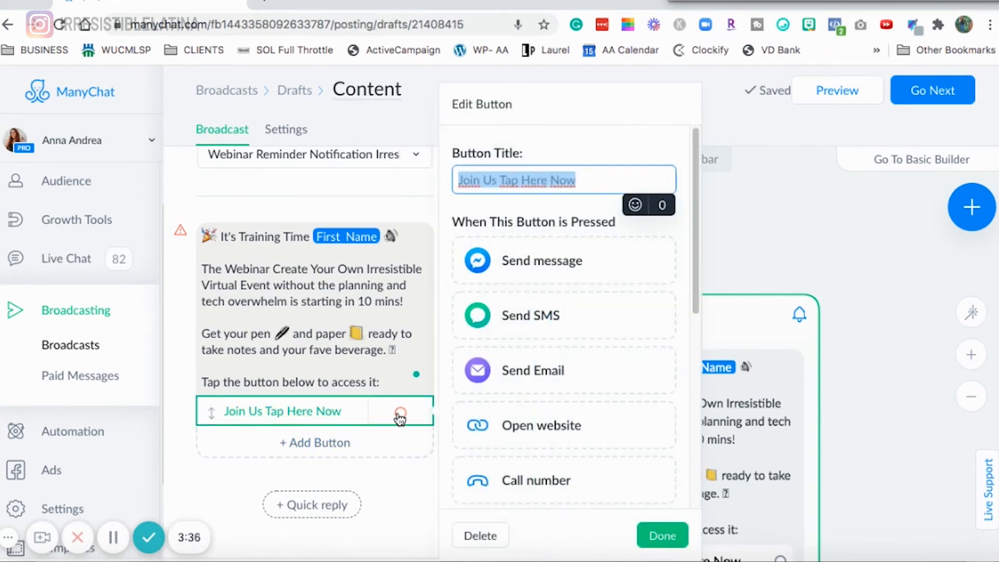
click(545, 431)
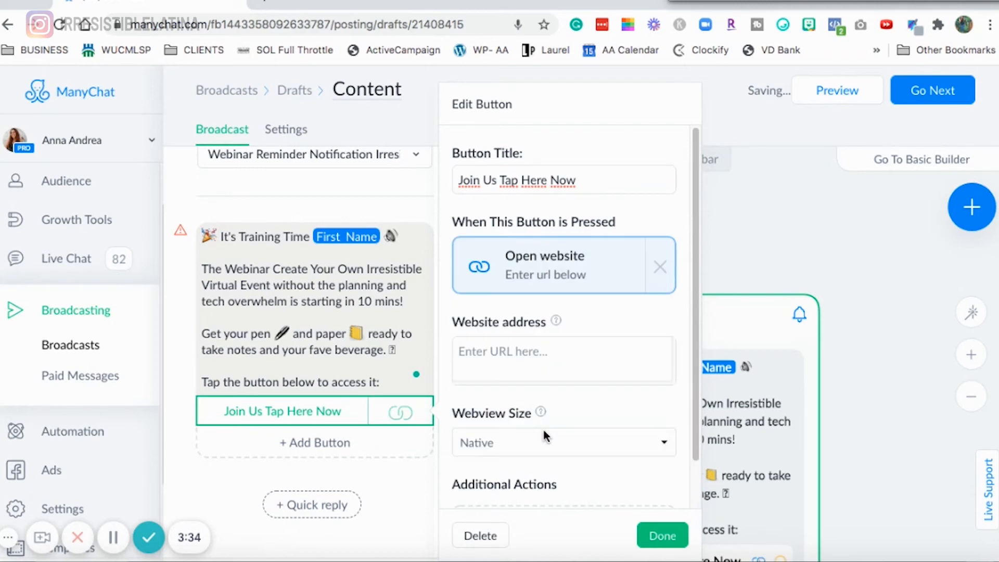
click(546, 354)
text(z)
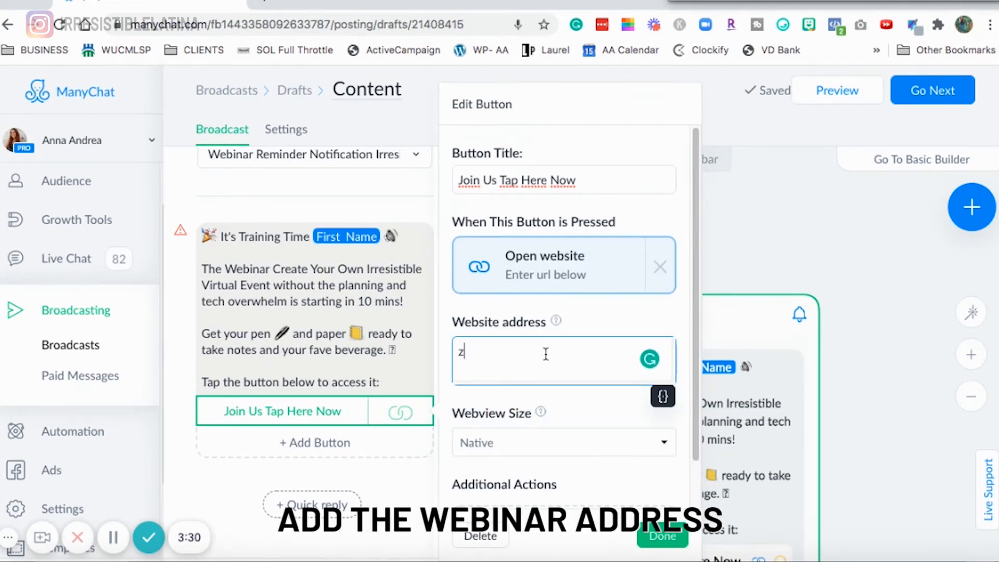
text(oom.us/)
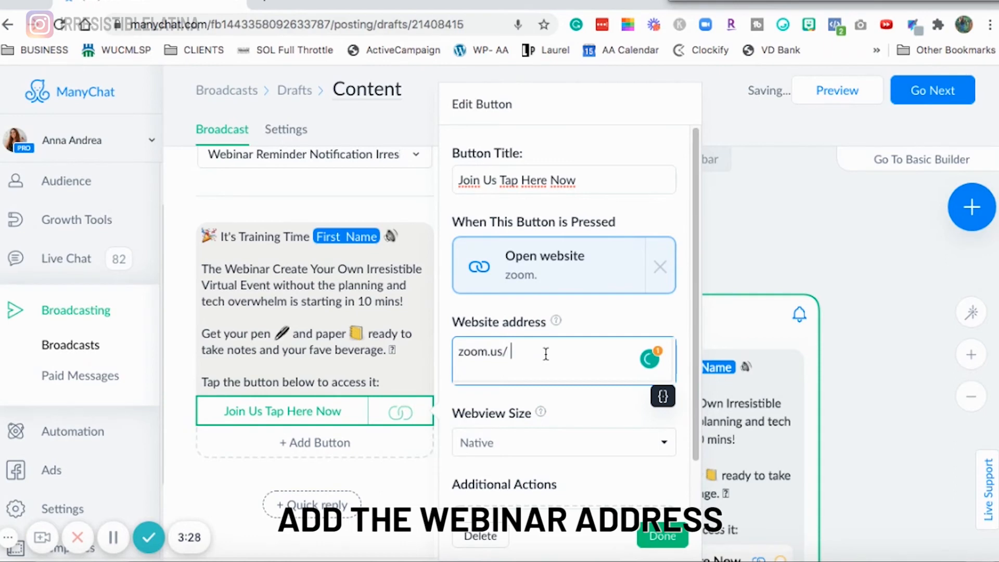
key(BackSpace)
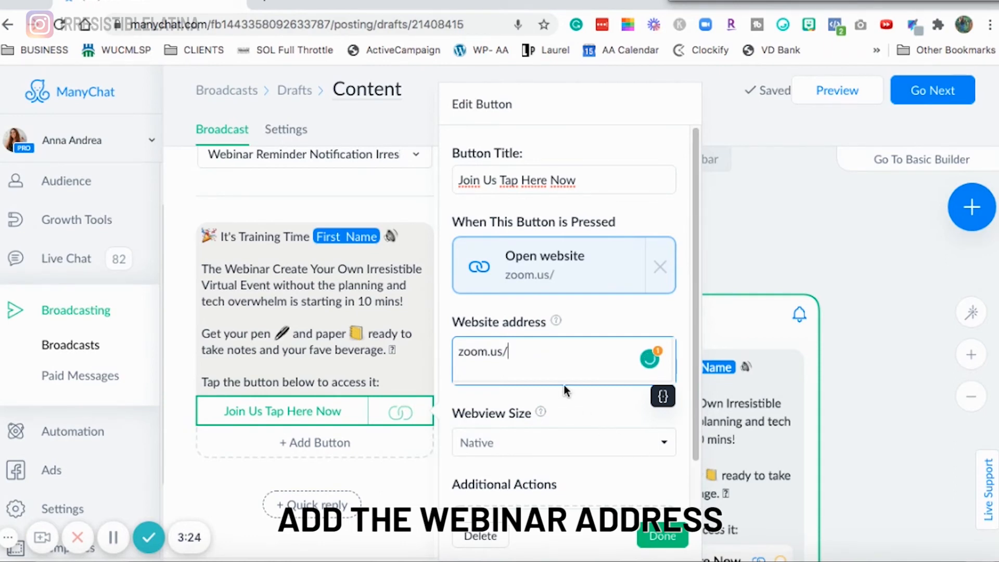
scroll(566, 387, down, 1)
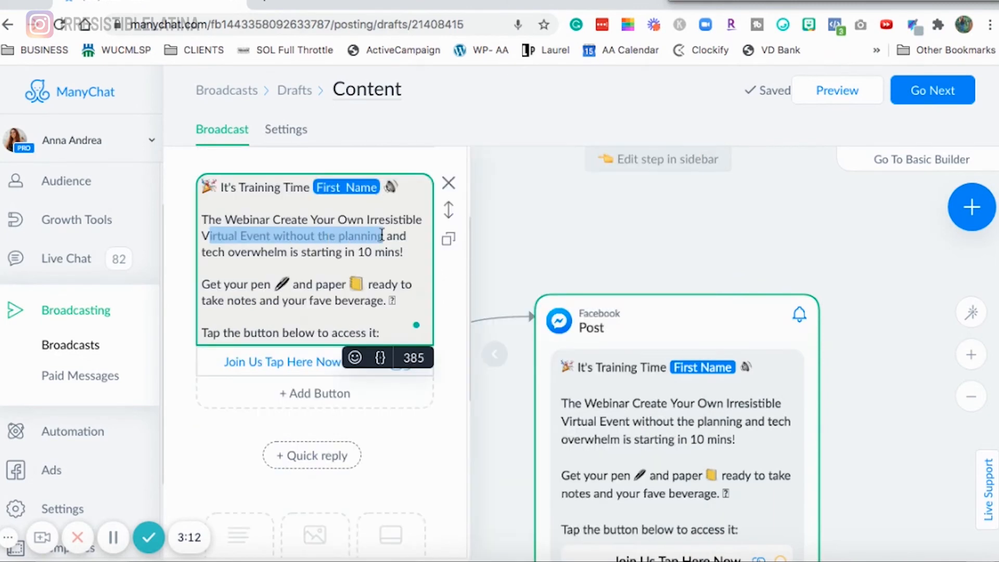
- Review the Post's reminder message text and its one-time notification content type selection
double_click(383, 219)
double_click(210, 249)
click(284, 247)
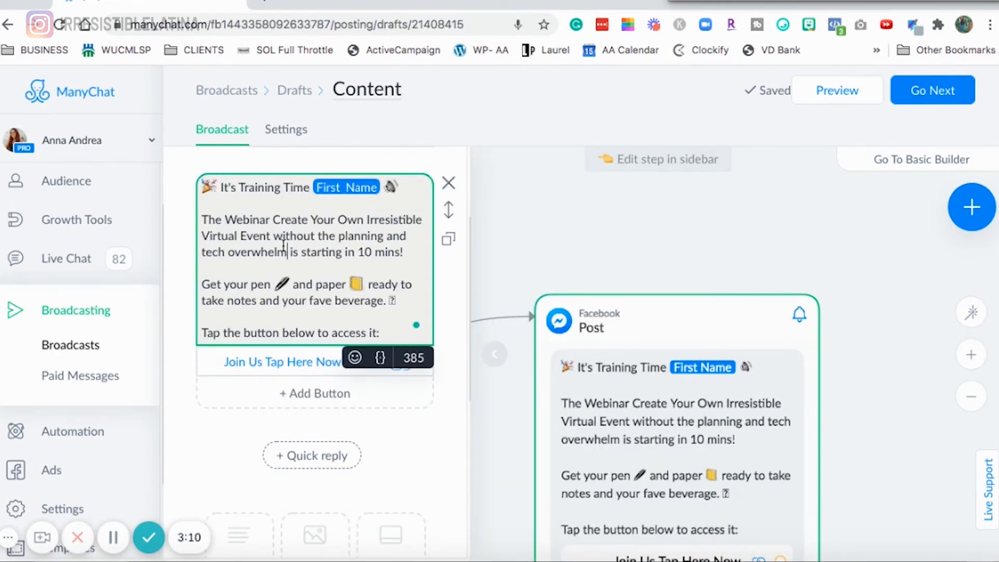
scroll(284, 246, up, 2)
click(323, 219)
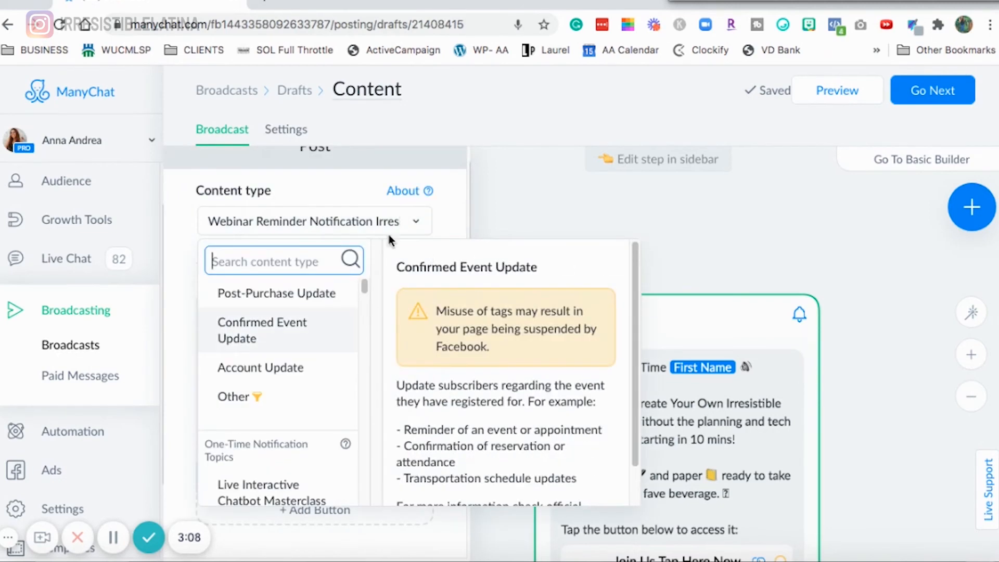
click(333, 225)
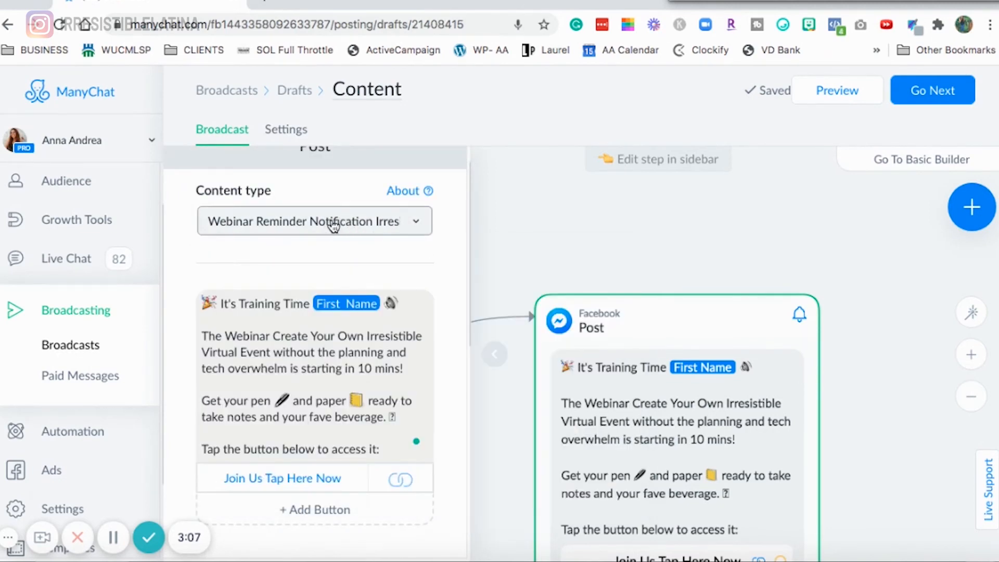
- Open the broadcast settings and mark the content as Non-promotional or Mixed content (message tags applied)
click(932, 90)
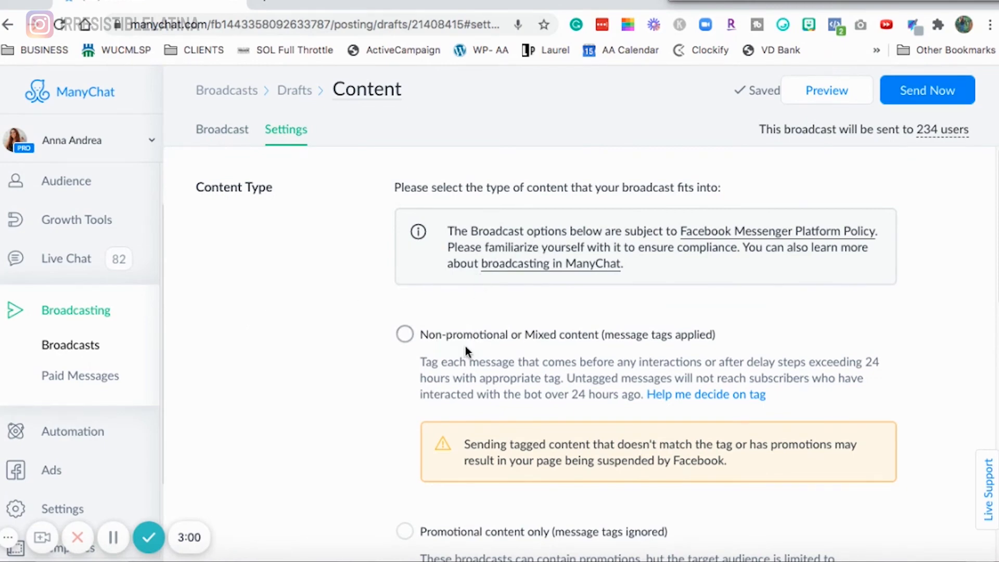
scroll(466, 345, down, 2)
scroll(463, 345, down, 2)
scroll(483, 328, up, 1)
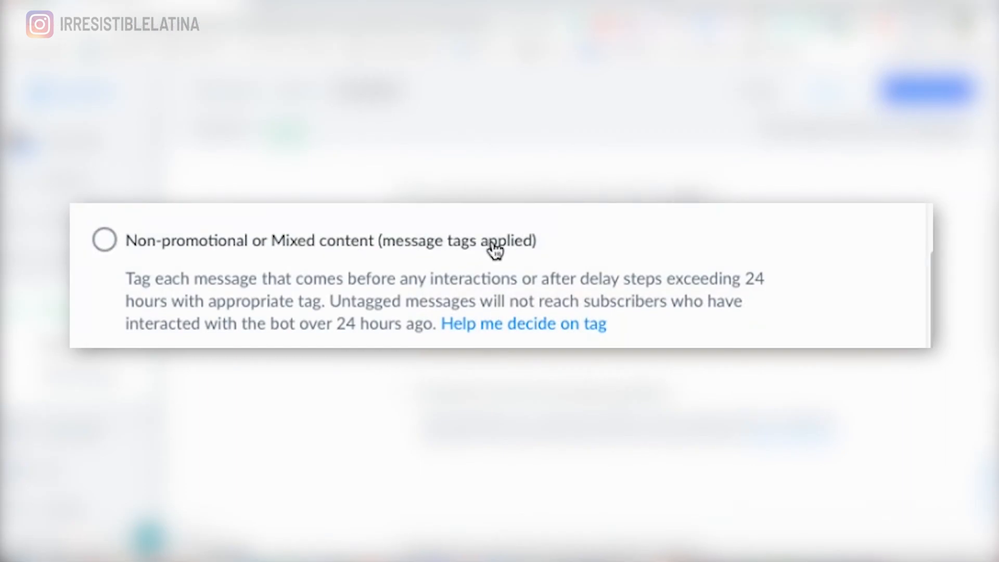
click(494, 250)
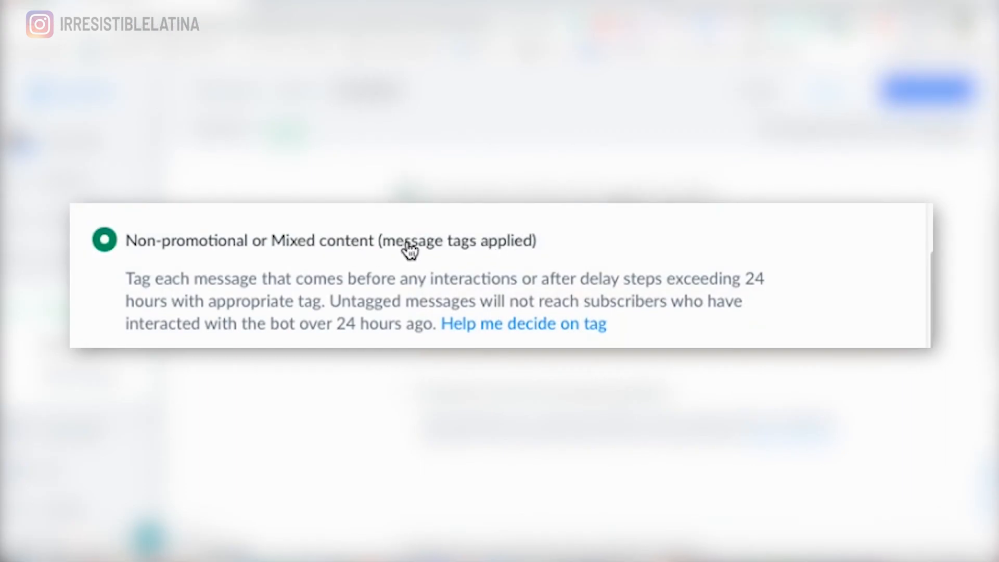
- Add a targeting condition for One-Time Notification is Webinar Reminder Notification Irresistible Virtual Event
scroll(495, 284, down, 6)
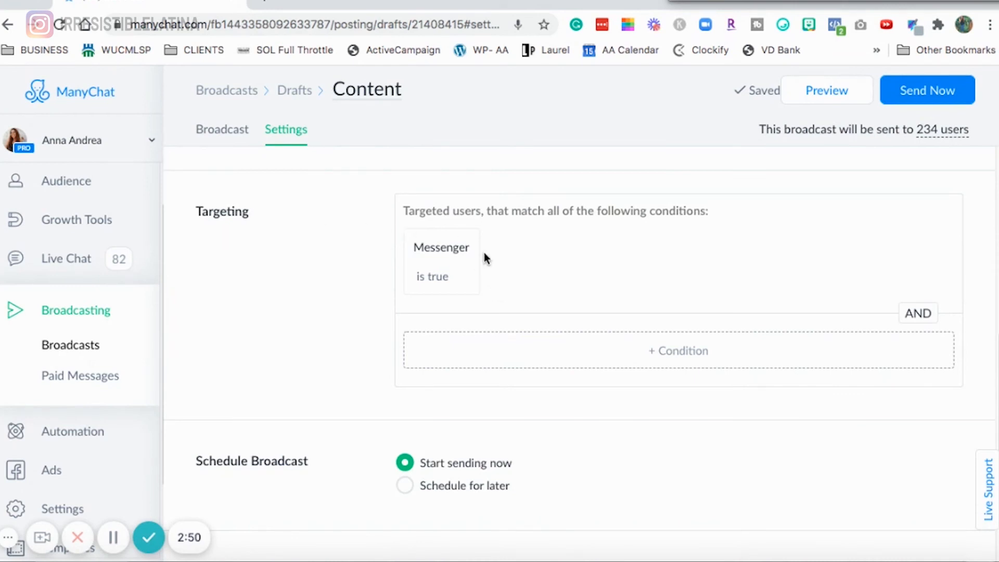
click(577, 355)
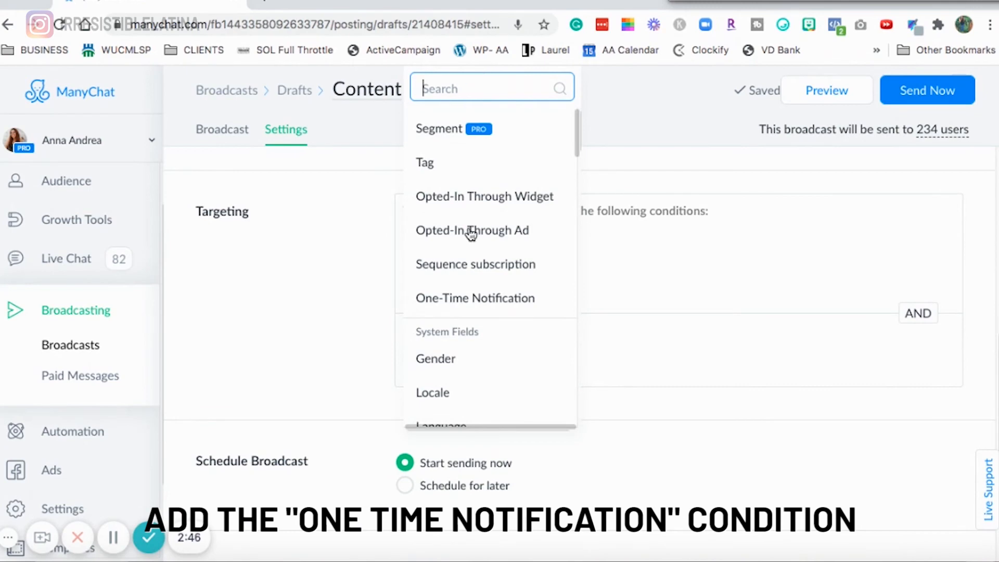
click(473, 304)
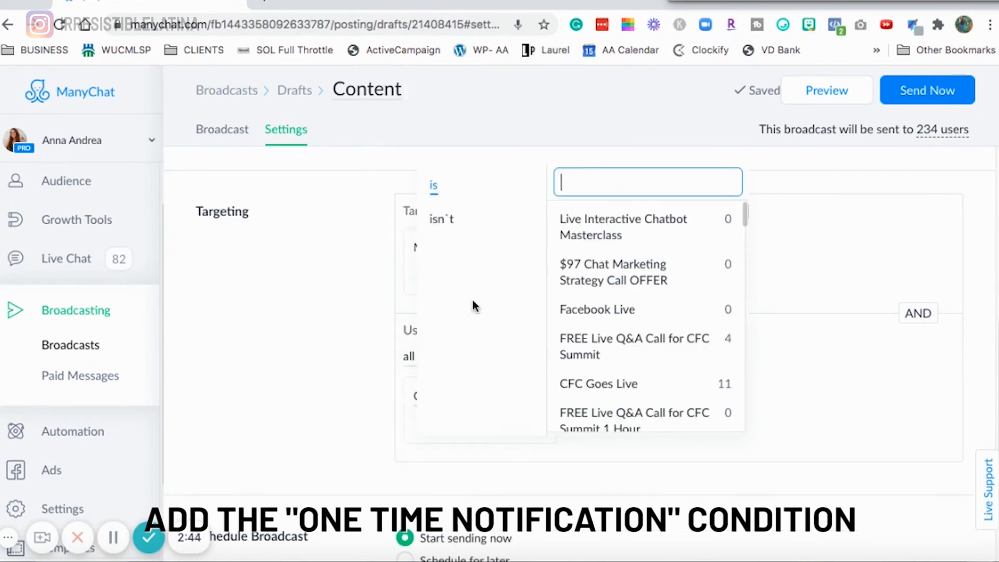
text(web)
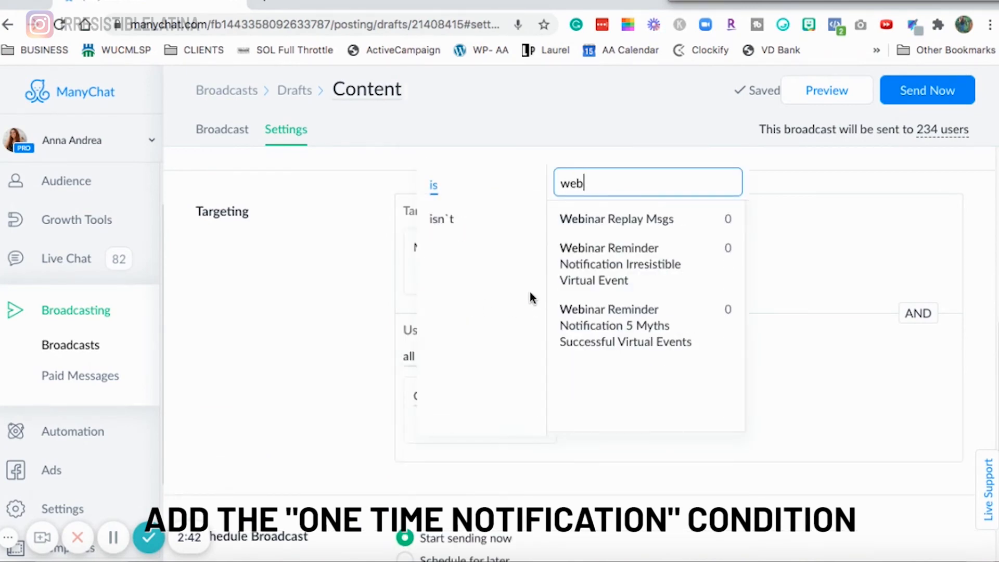
click(663, 268)
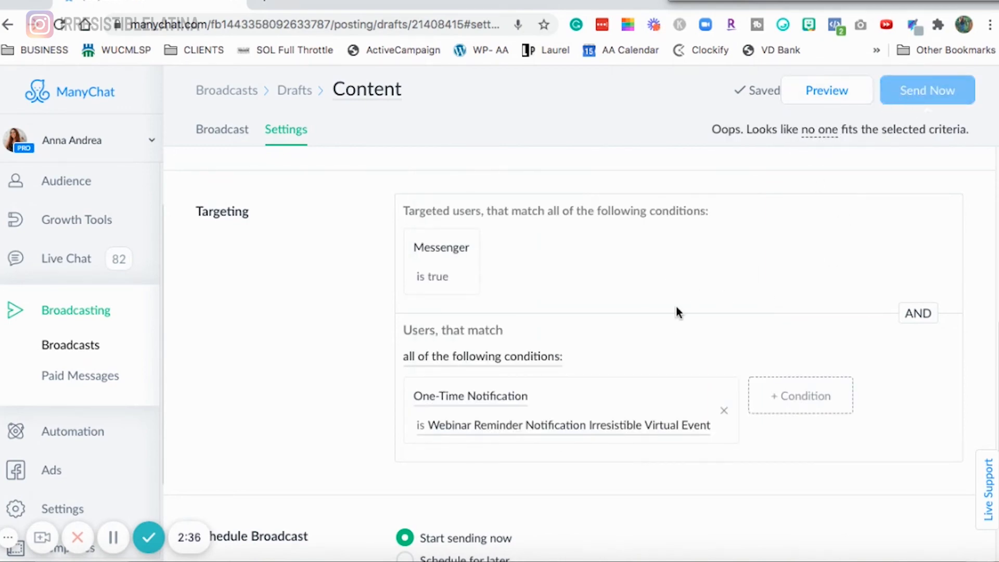
- Schedule the broadcast for later, on 28/10/2020 at 11:00
scroll(676, 312, down, 5)
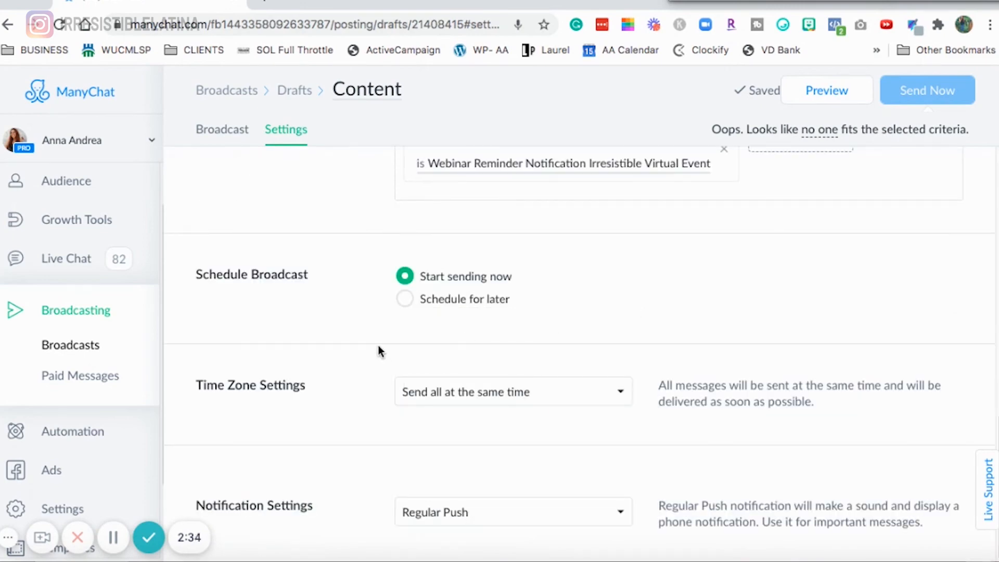
click(405, 307)
click(525, 333)
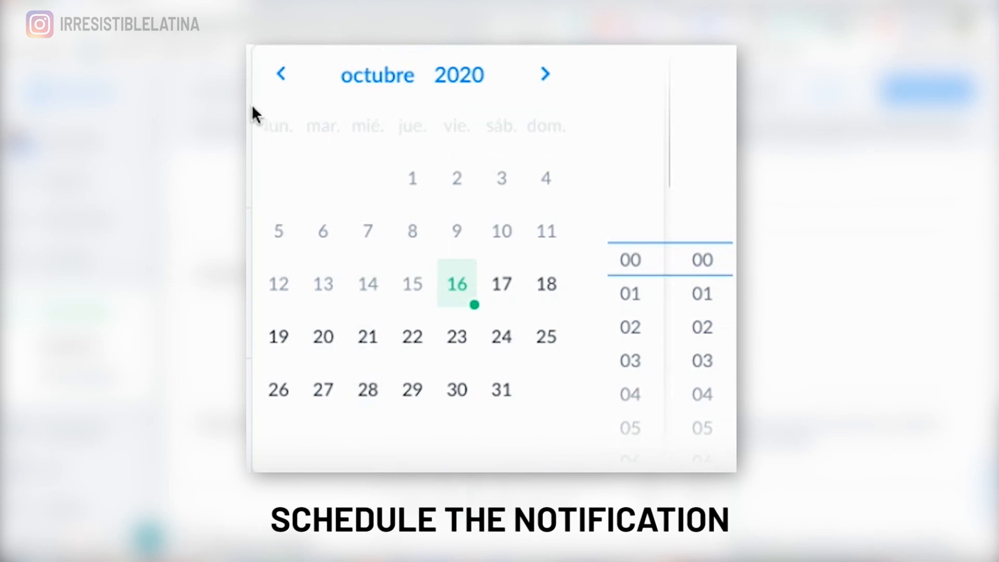
click(371, 398)
scroll(653, 272, down, 4)
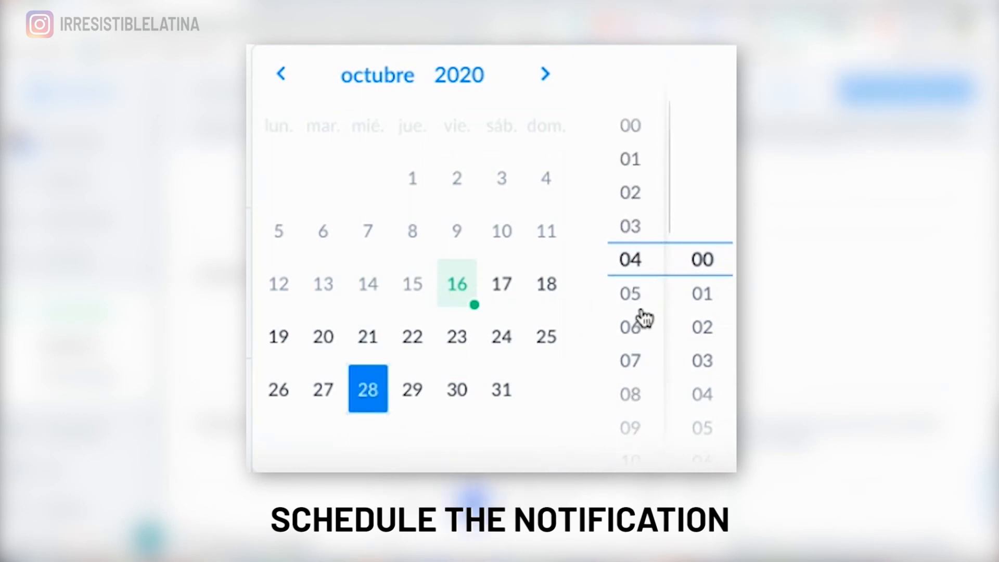
scroll(643, 318, down, 7)
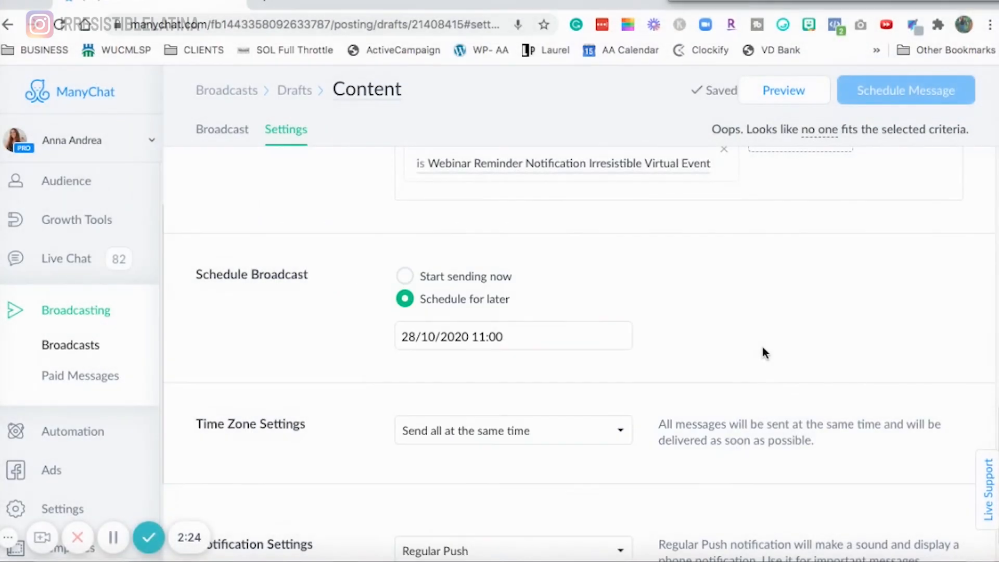
scroll(412, 420, down, 1)
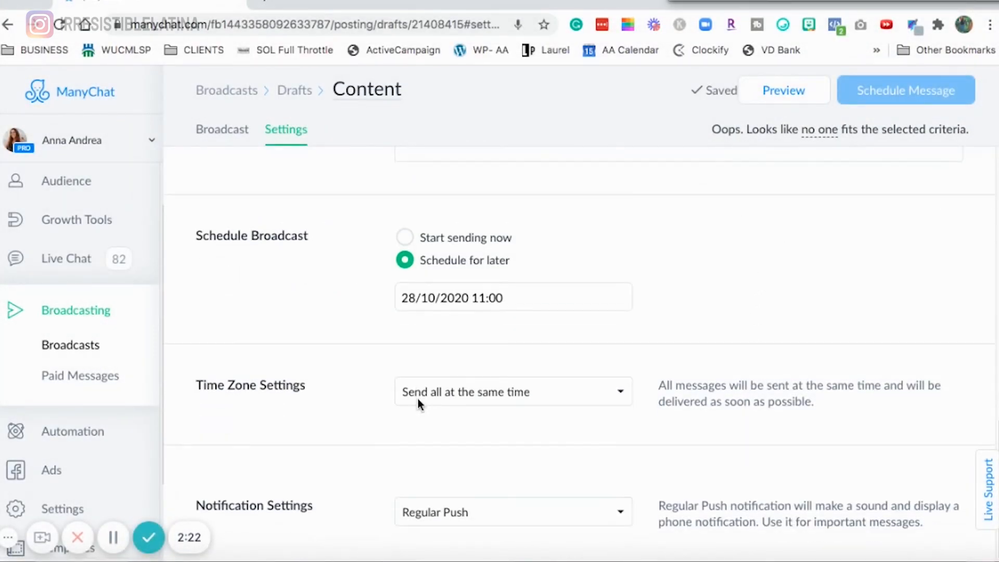
- Review the broadcast's message content and its targeting and schedule settings
scroll(690, 391, up, 10)
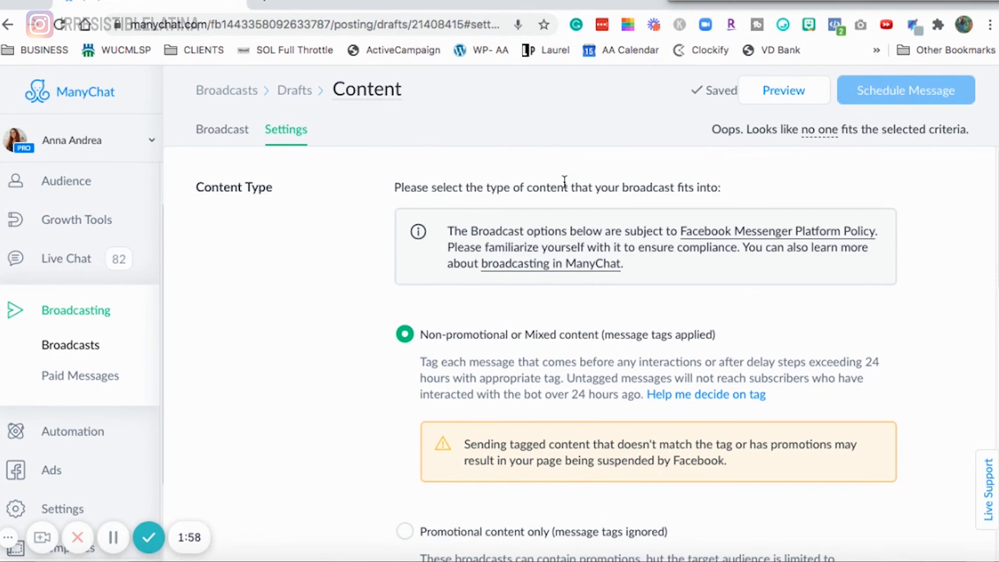
click(217, 137)
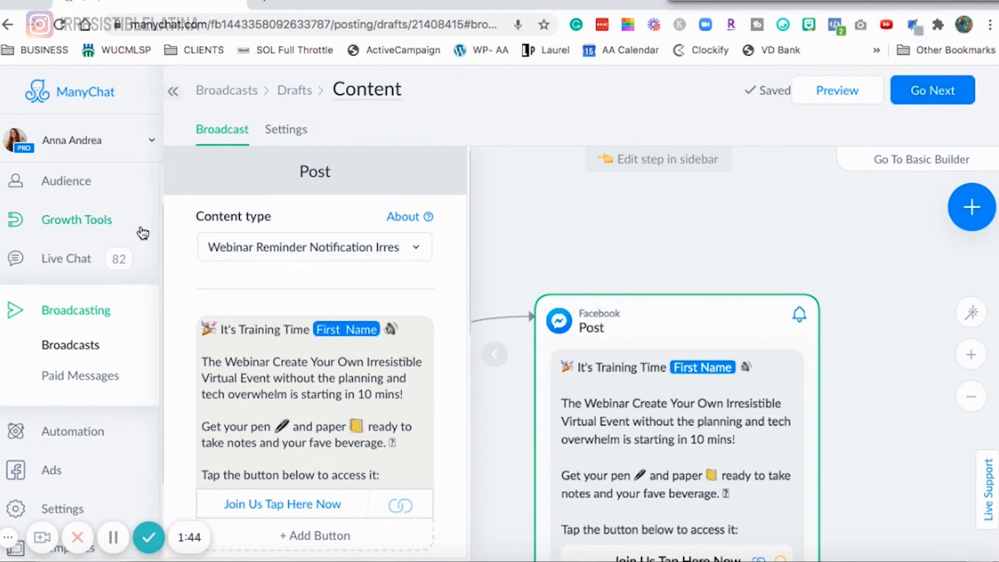
click(952, 90)
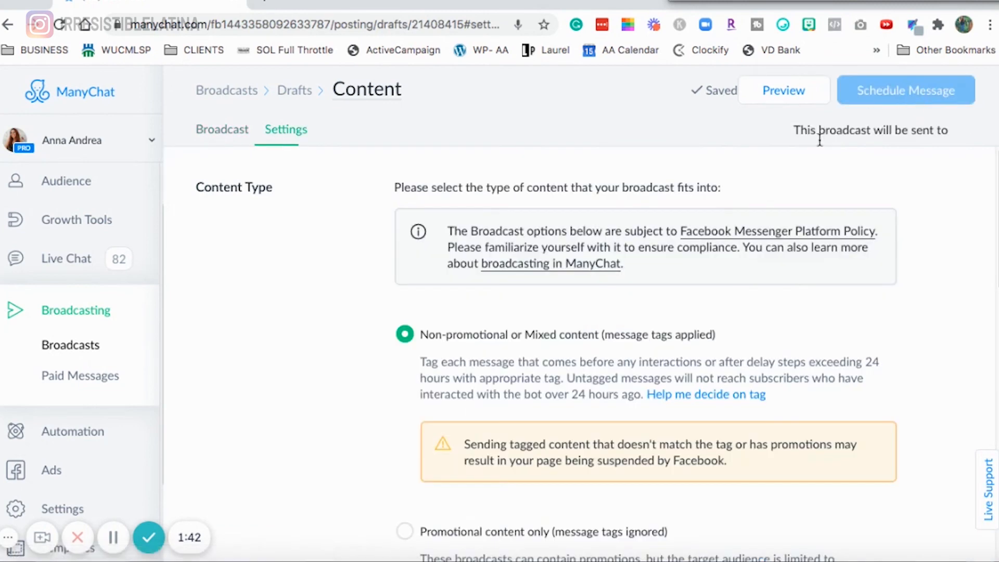
scroll(556, 431, down, 5)
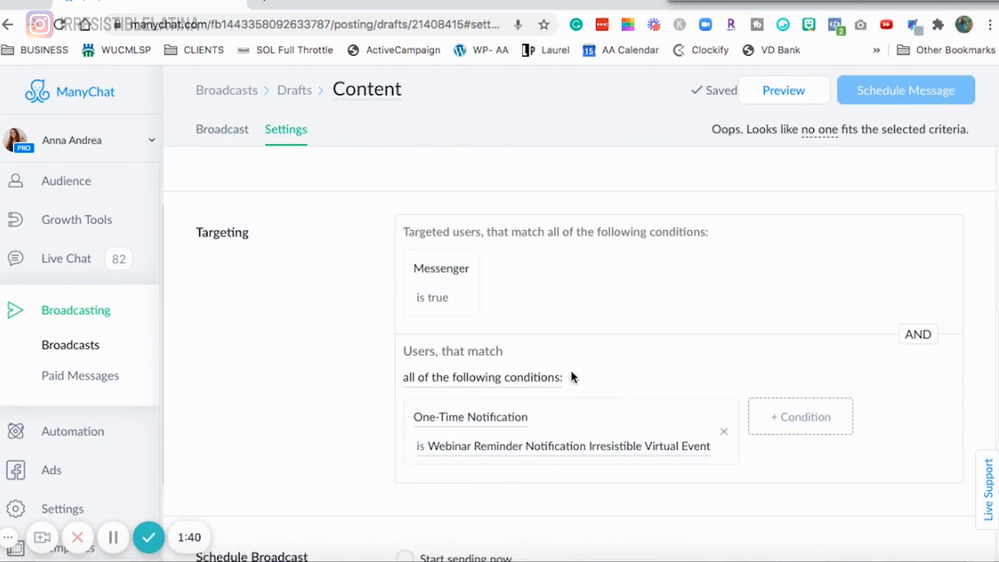
scroll(608, 367, down, 4)
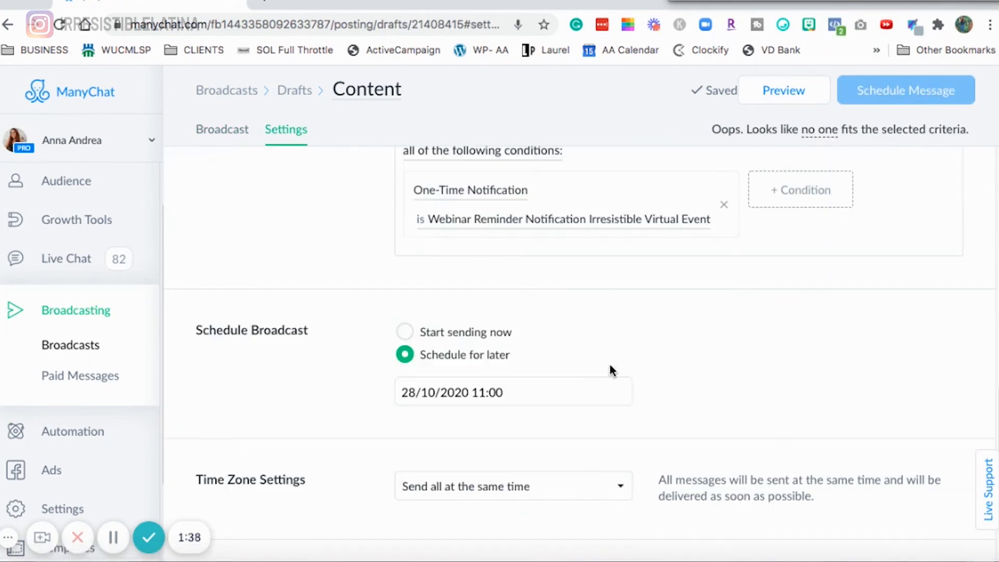
scroll(609, 364, down, 1)
scroll(603, 453, up, 10)
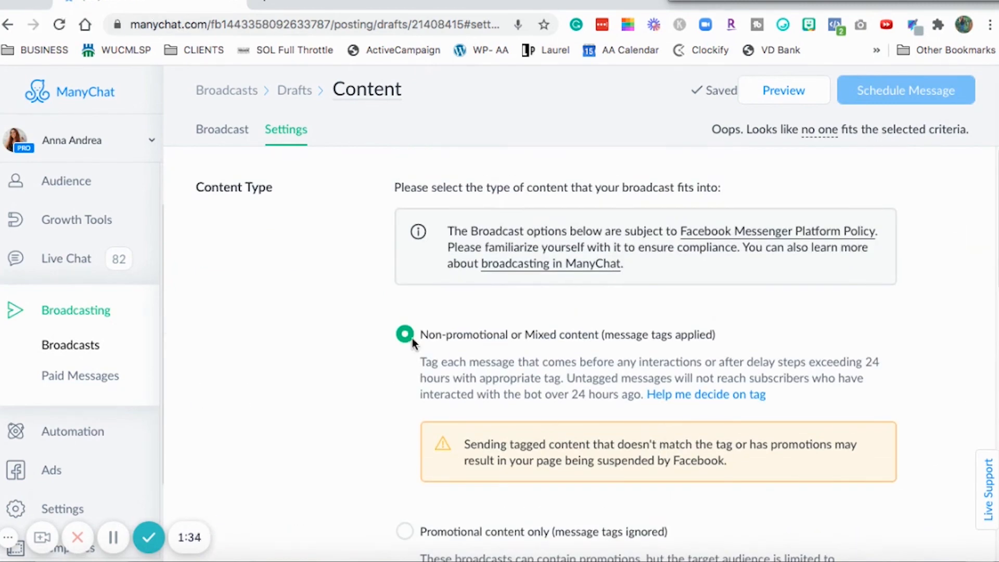
click(225, 137)
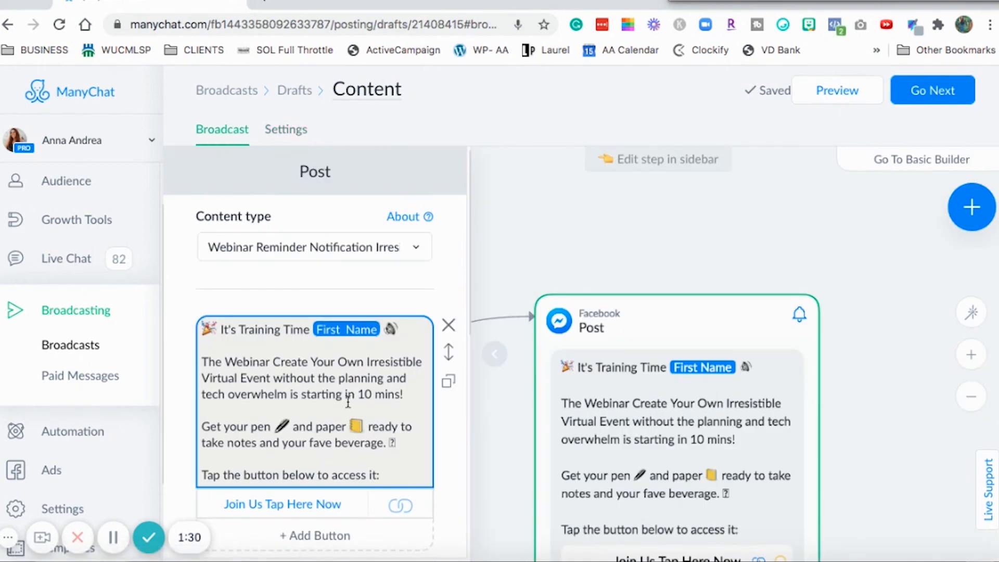